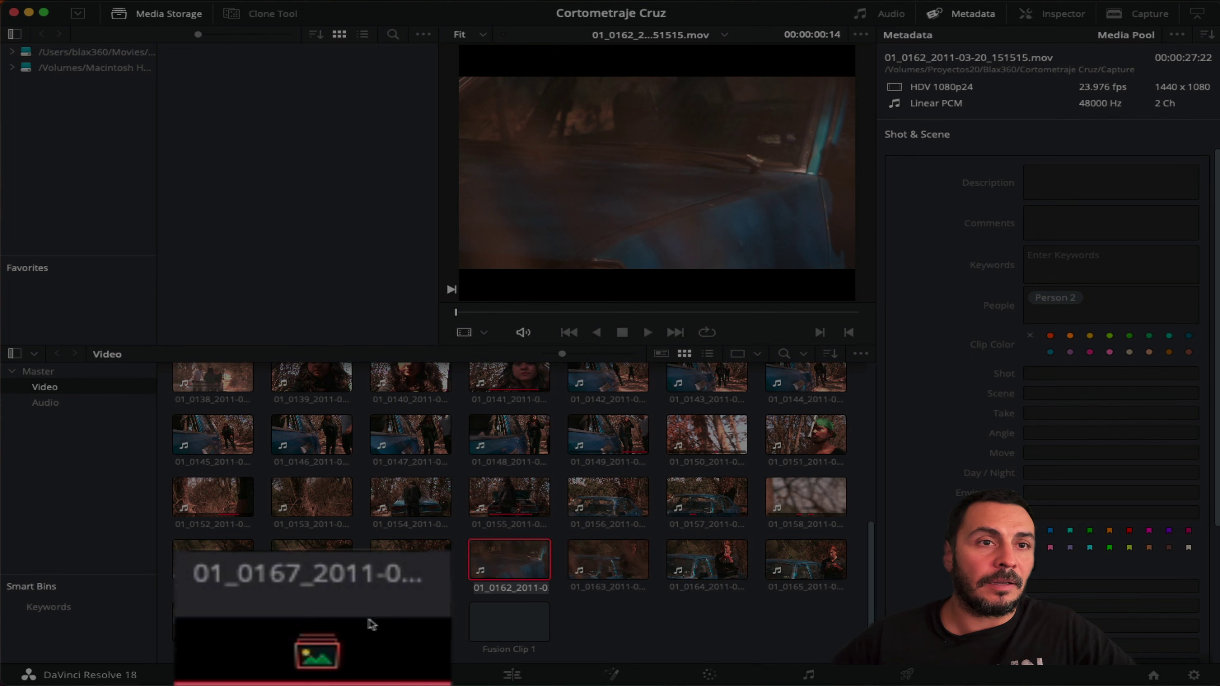
- Select all 66 clips in the Video bin, starting from clip 01_0168
left_click(411, 622)
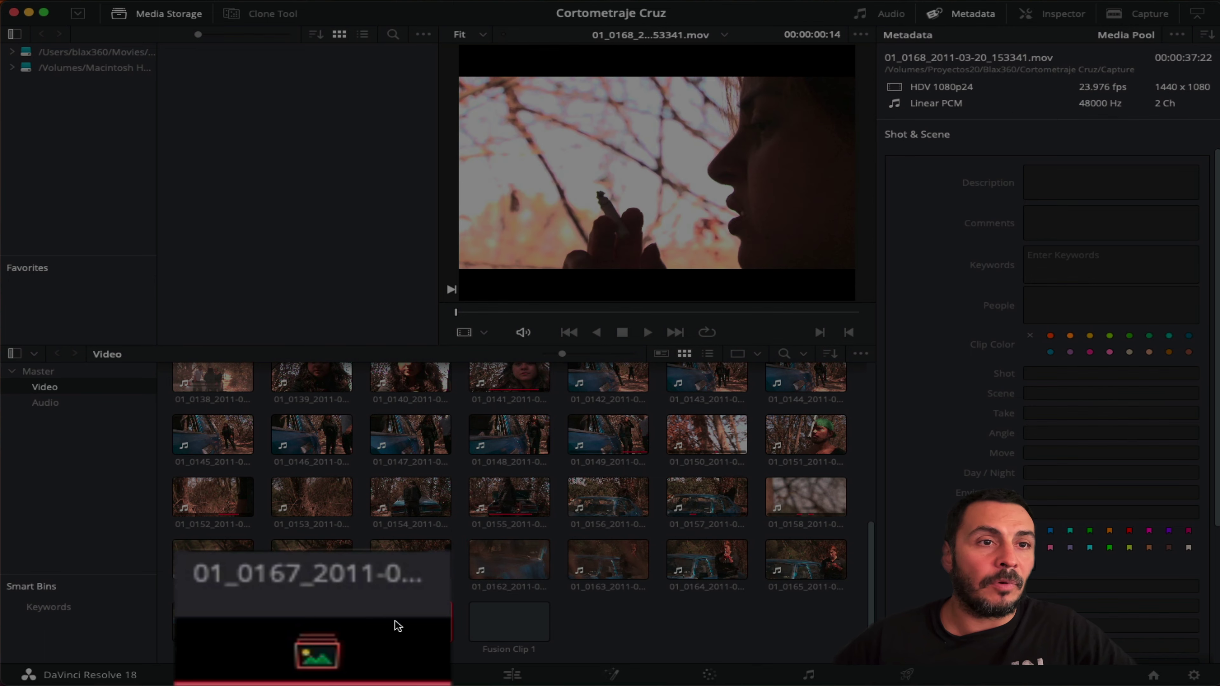
scroll(224, 392, "up", 5)
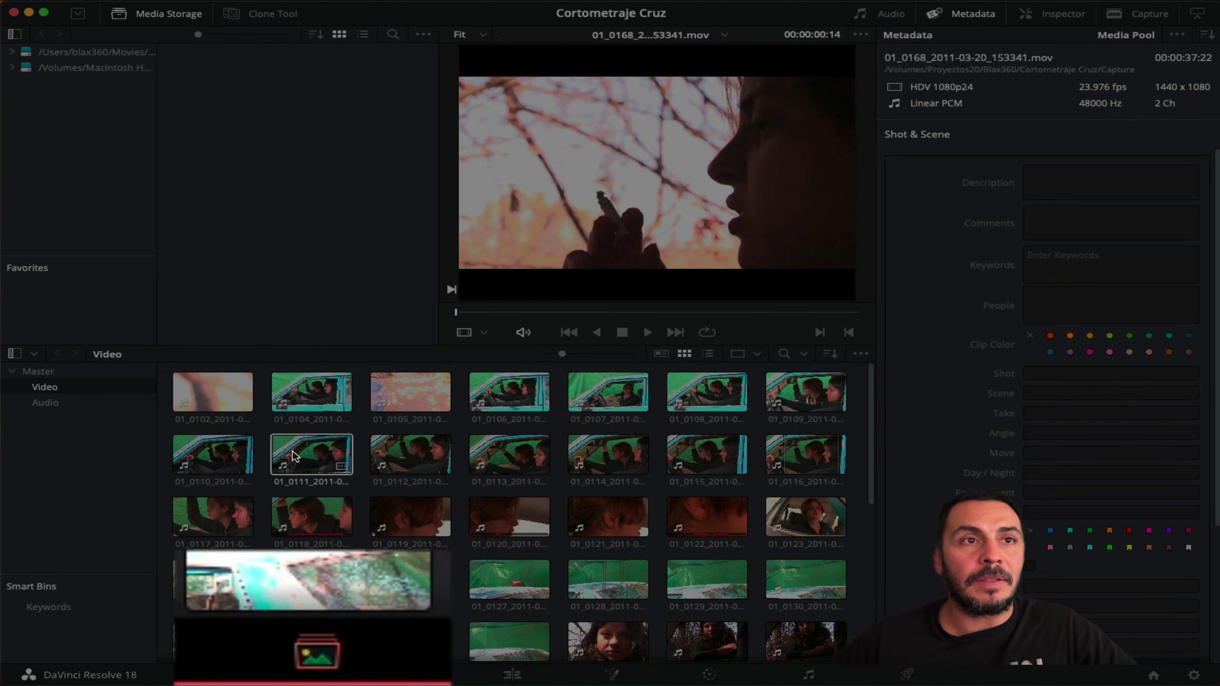
key("super+a")
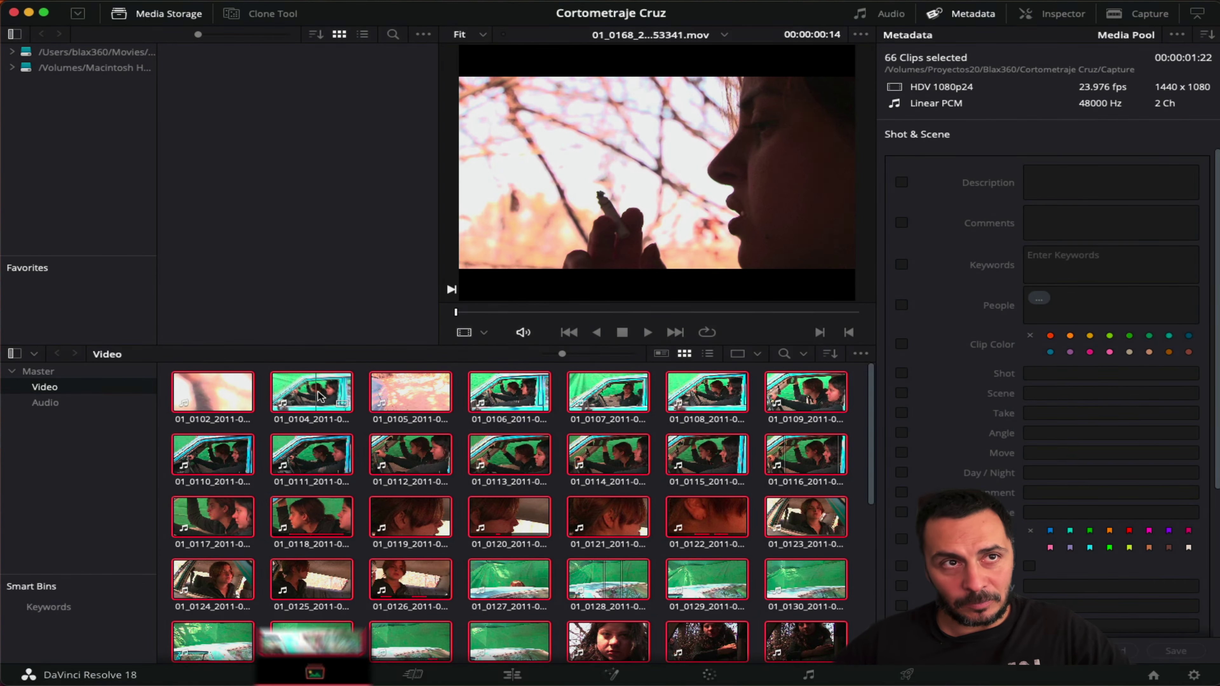
- Run Analyze Clips for People on the selected clips to detect faces
right_click(320, 396)
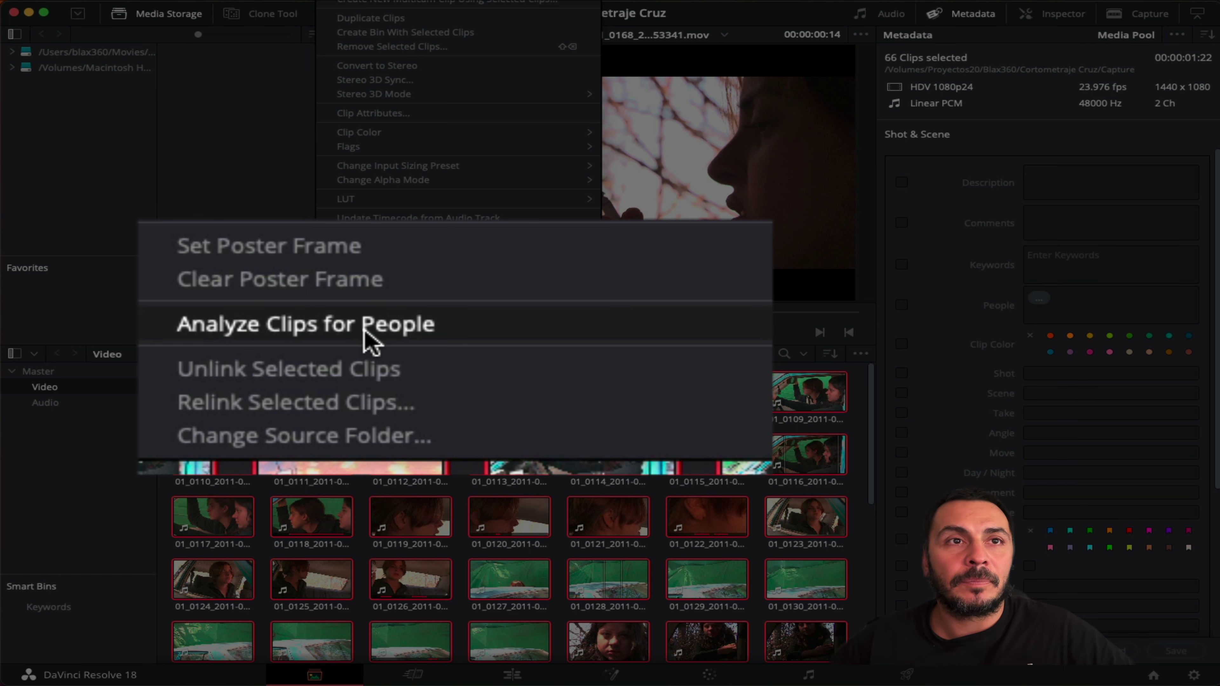
left_click(371, 342)
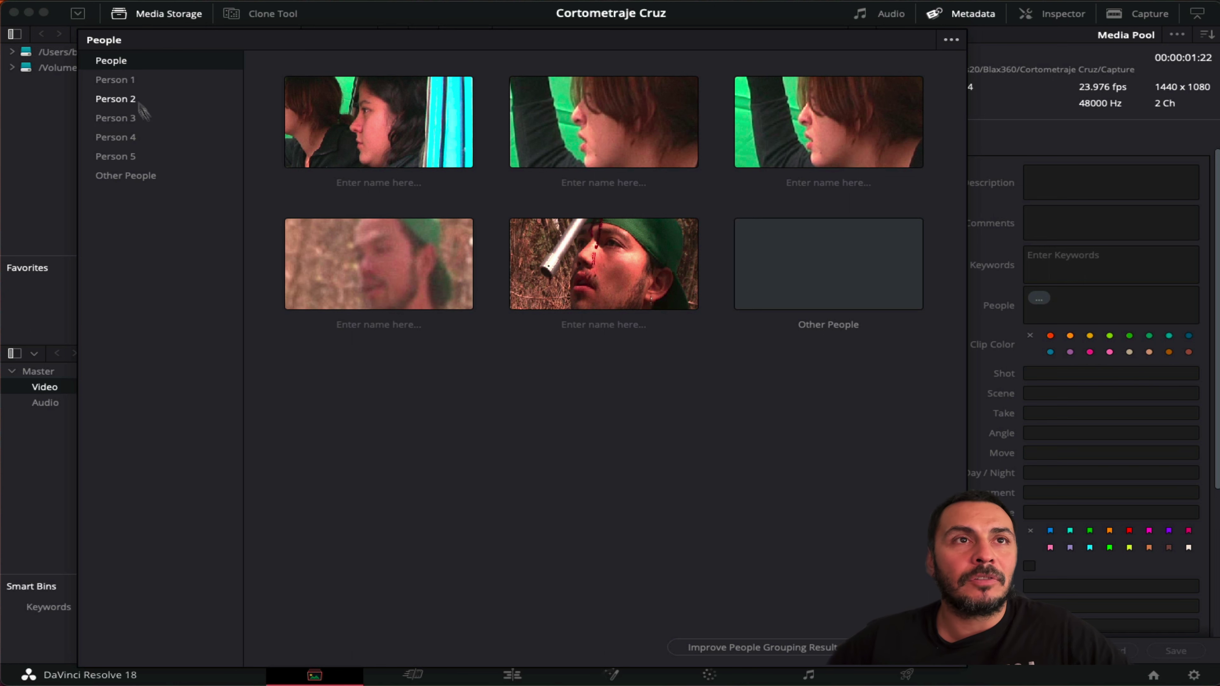
- Name the first detected face Daniela and the second face Jesus
left_click(404, 154)
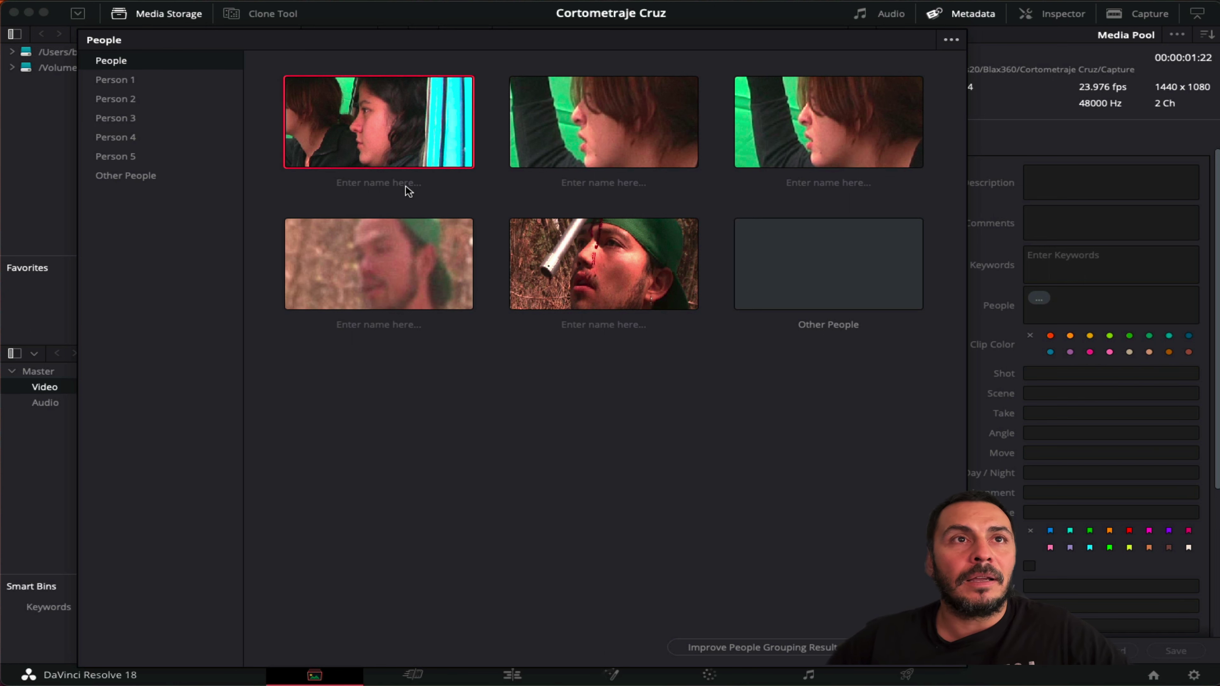
type("Dan")
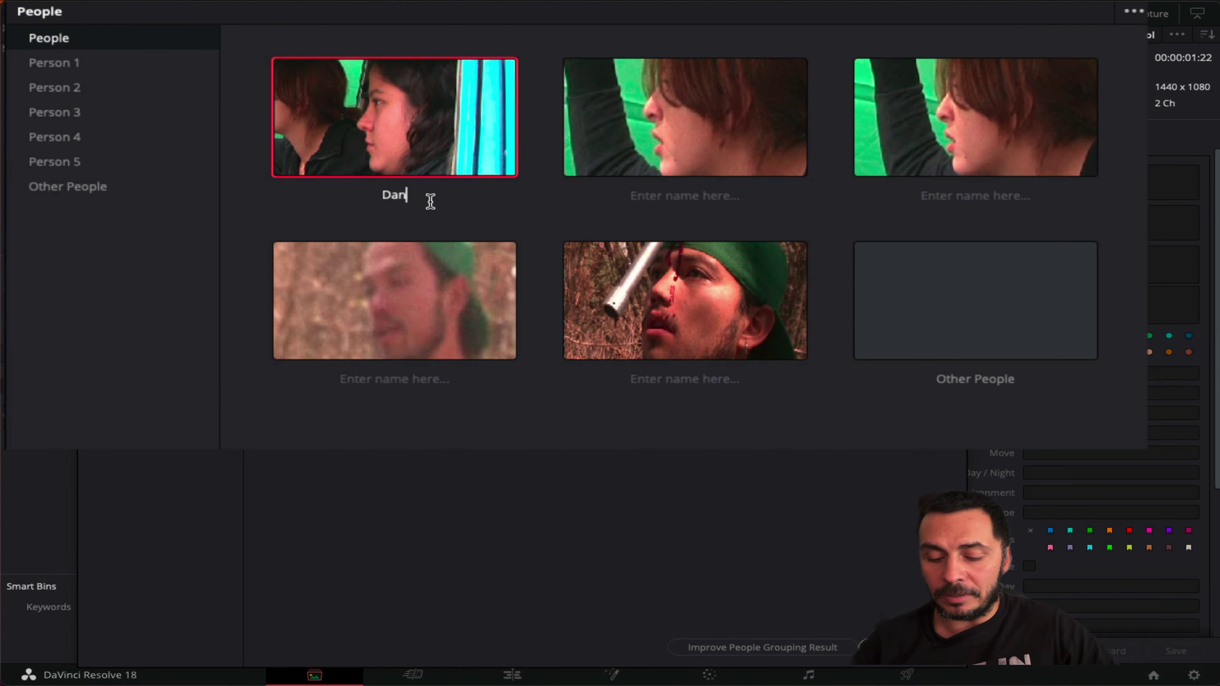
type("iela")
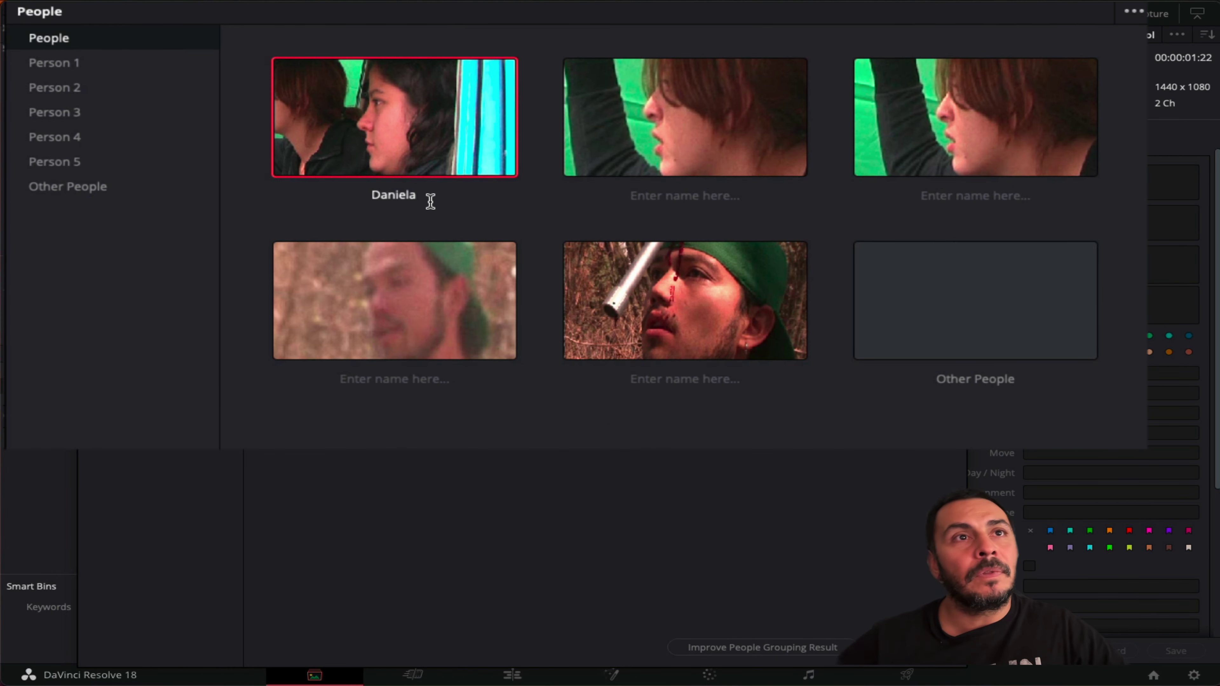
key("Return")
left_click(696, 195)
left_click(691, 197)
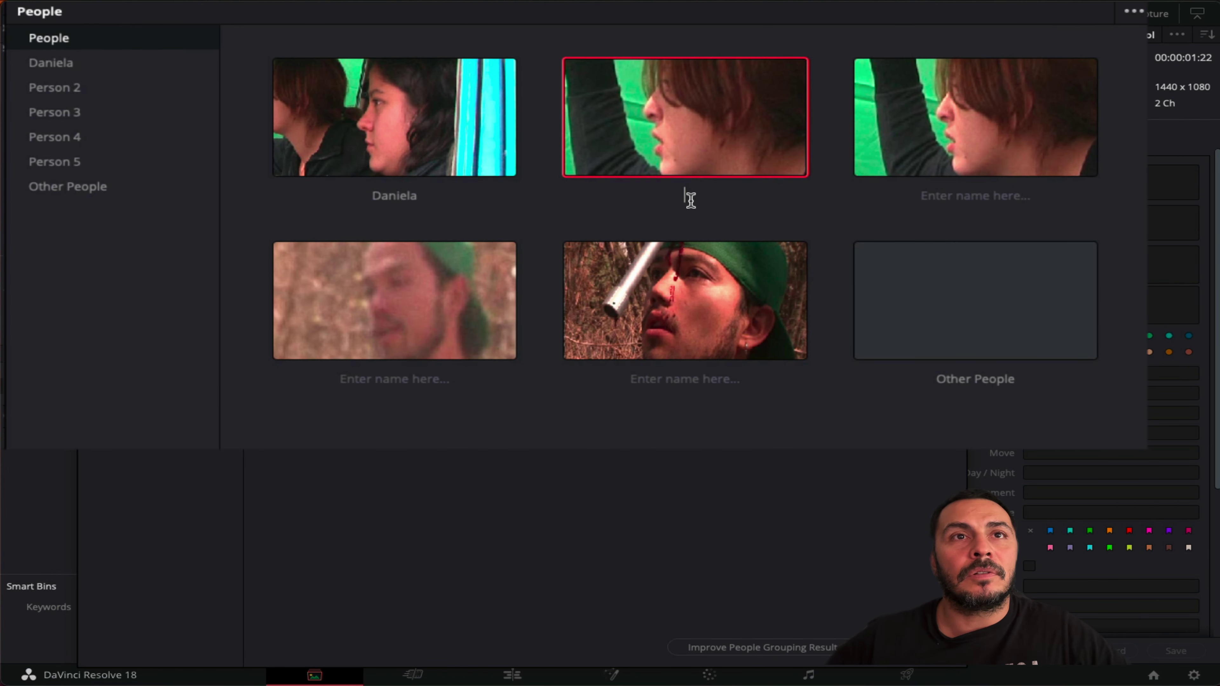
type("Jesus")
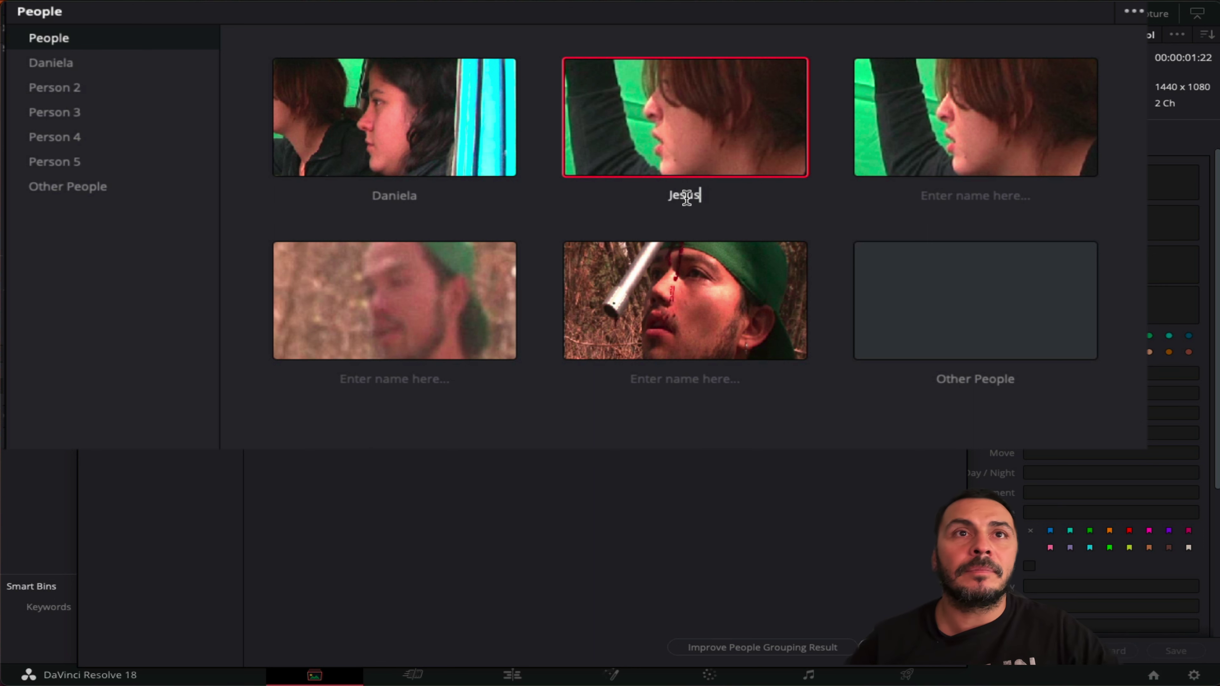
key("Return")
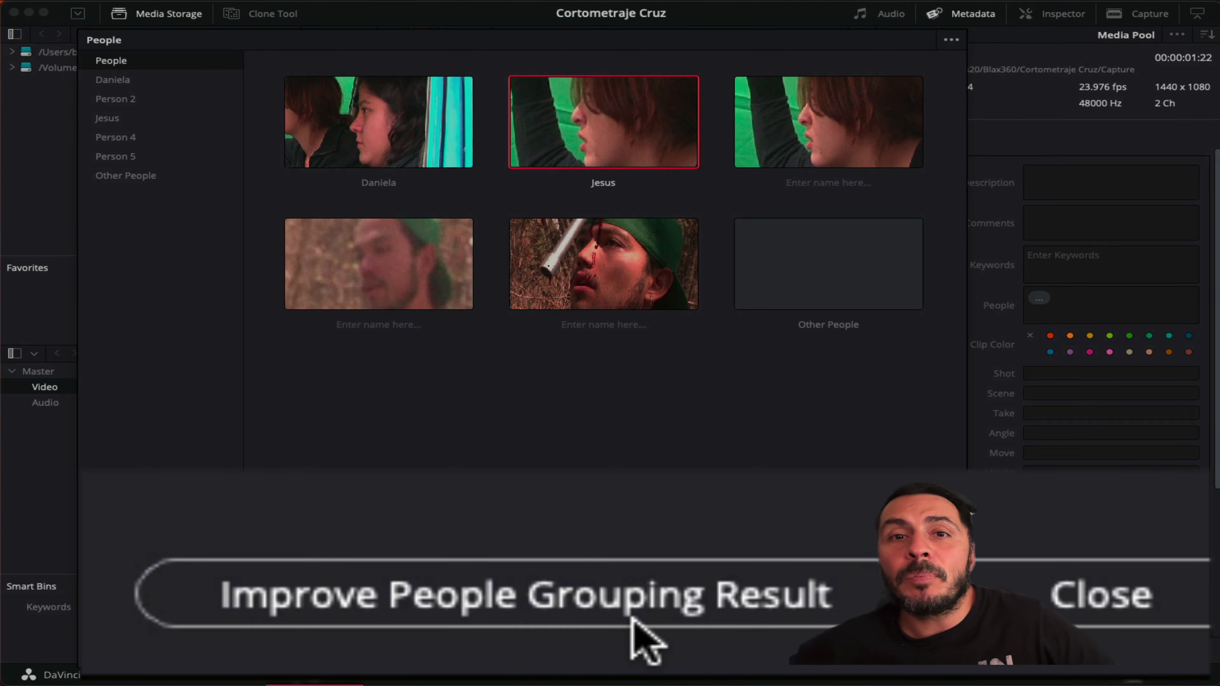
- Run Improve People Grouping Result and confirm every suggested face pair as the same person
left_click(632, 620)
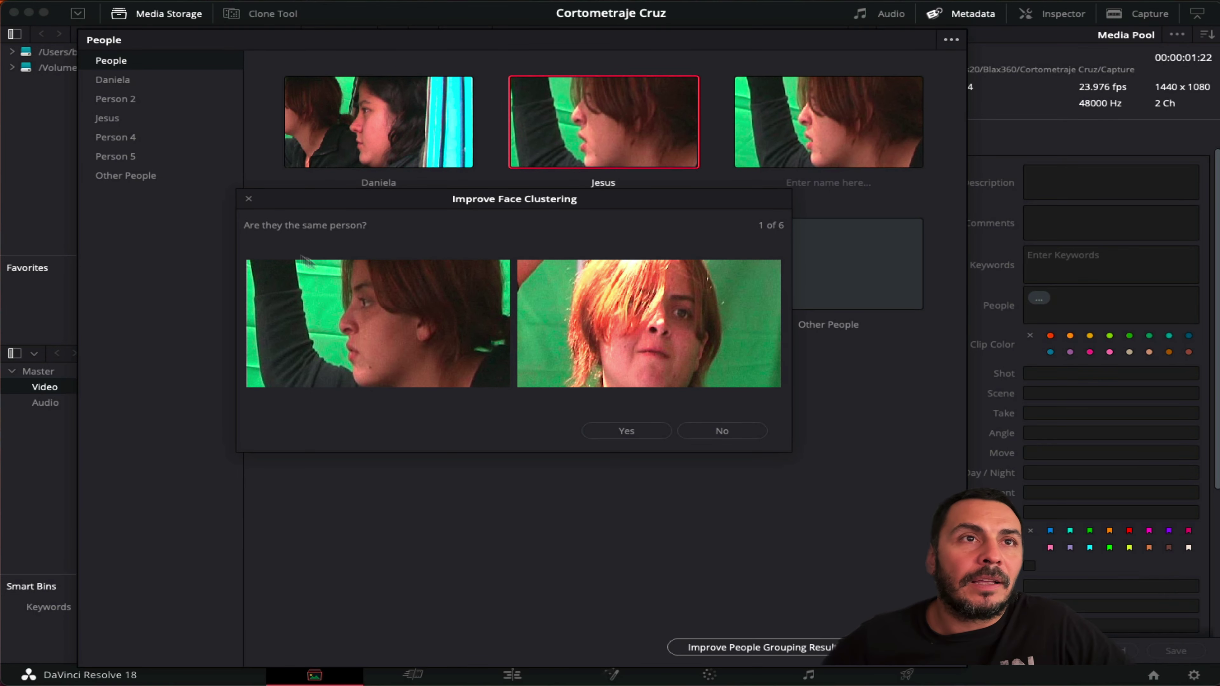
left_click(642, 437)
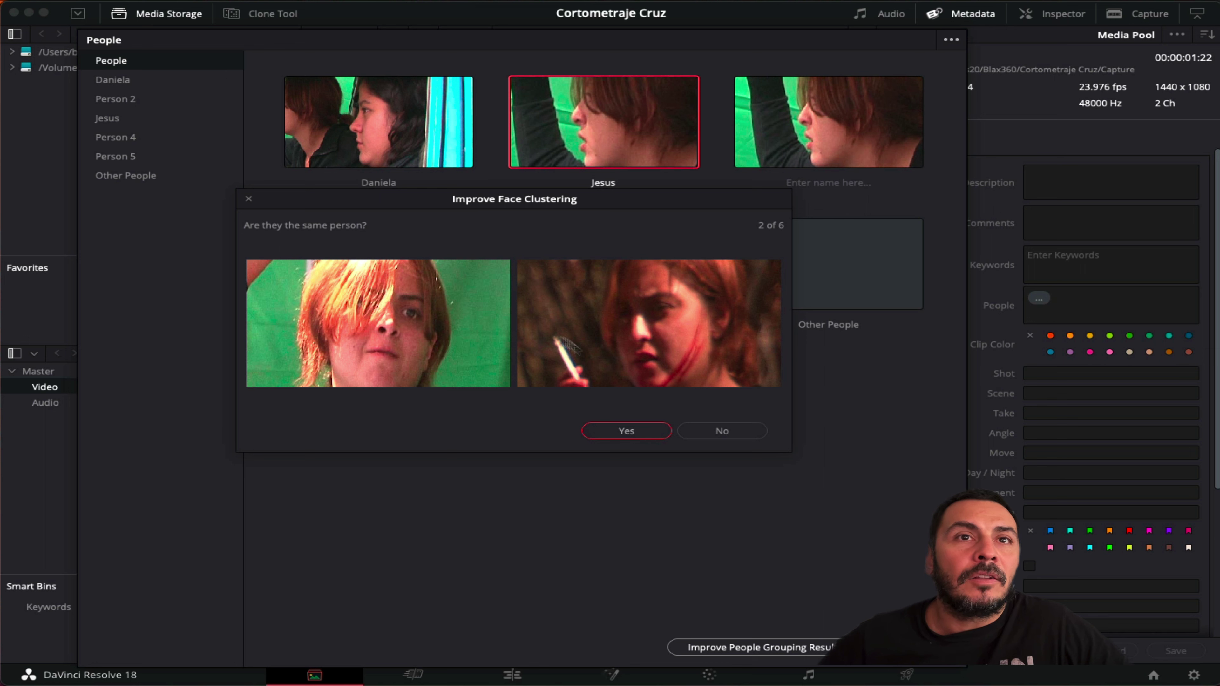
left_click(639, 436)
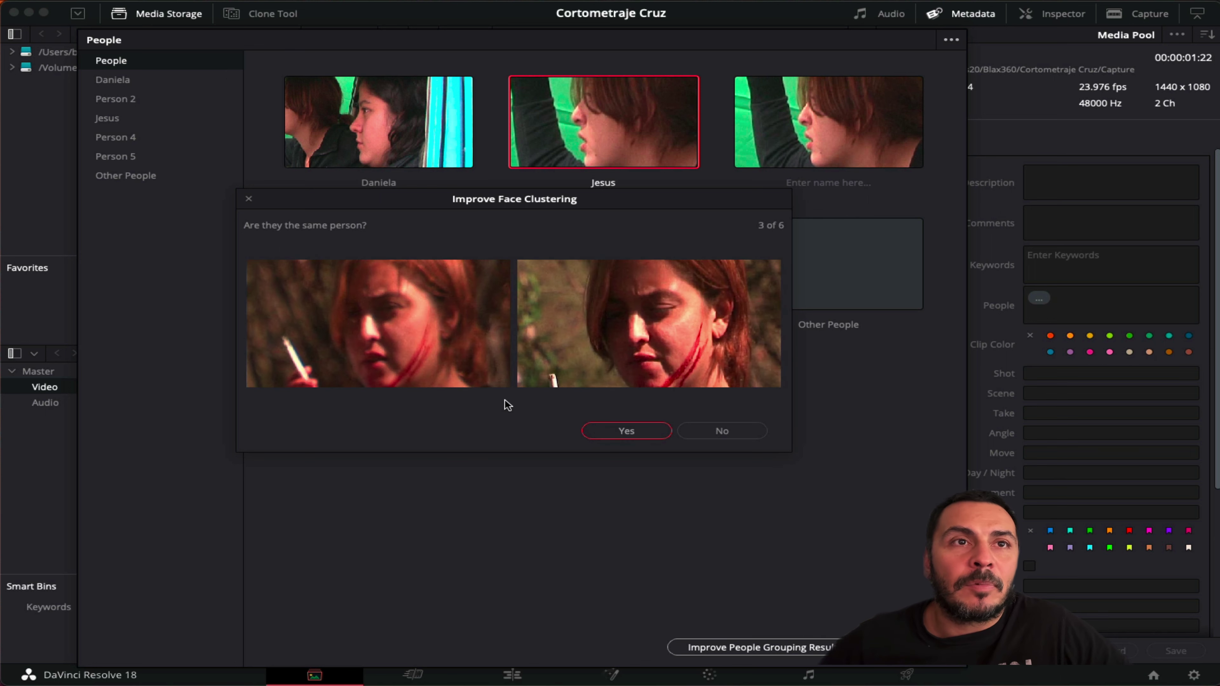
left_click(642, 437)
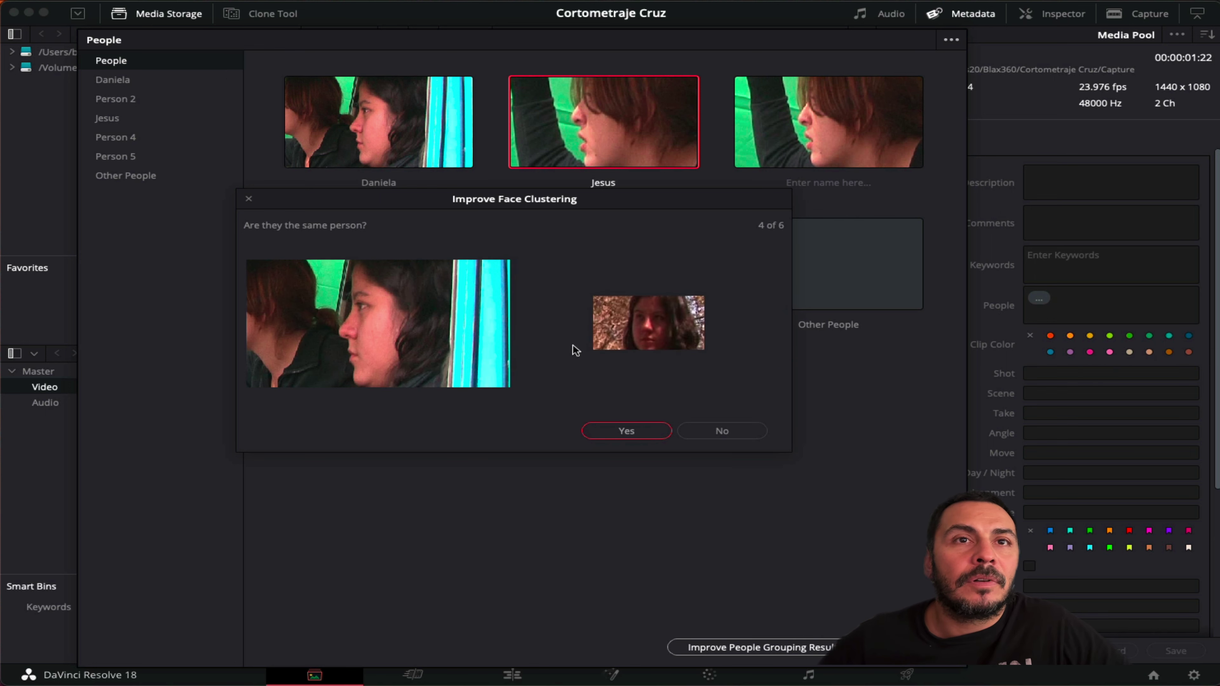
left_click(630, 432)
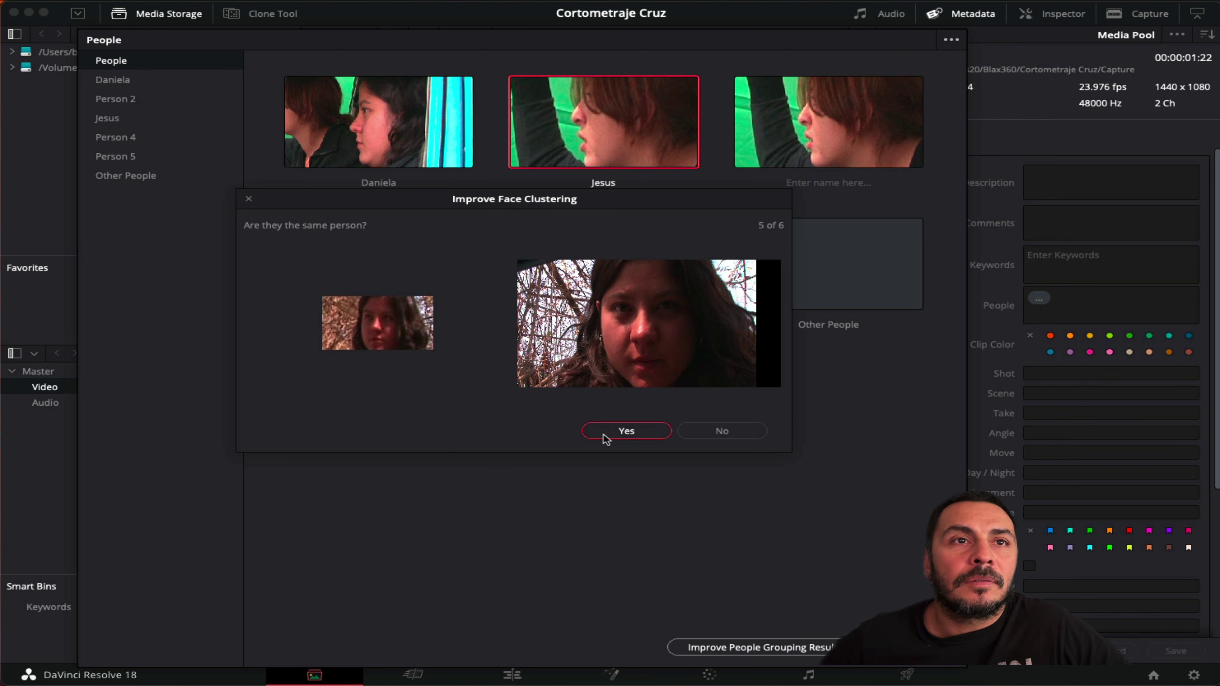
left_click(618, 435)
left_click(624, 433)
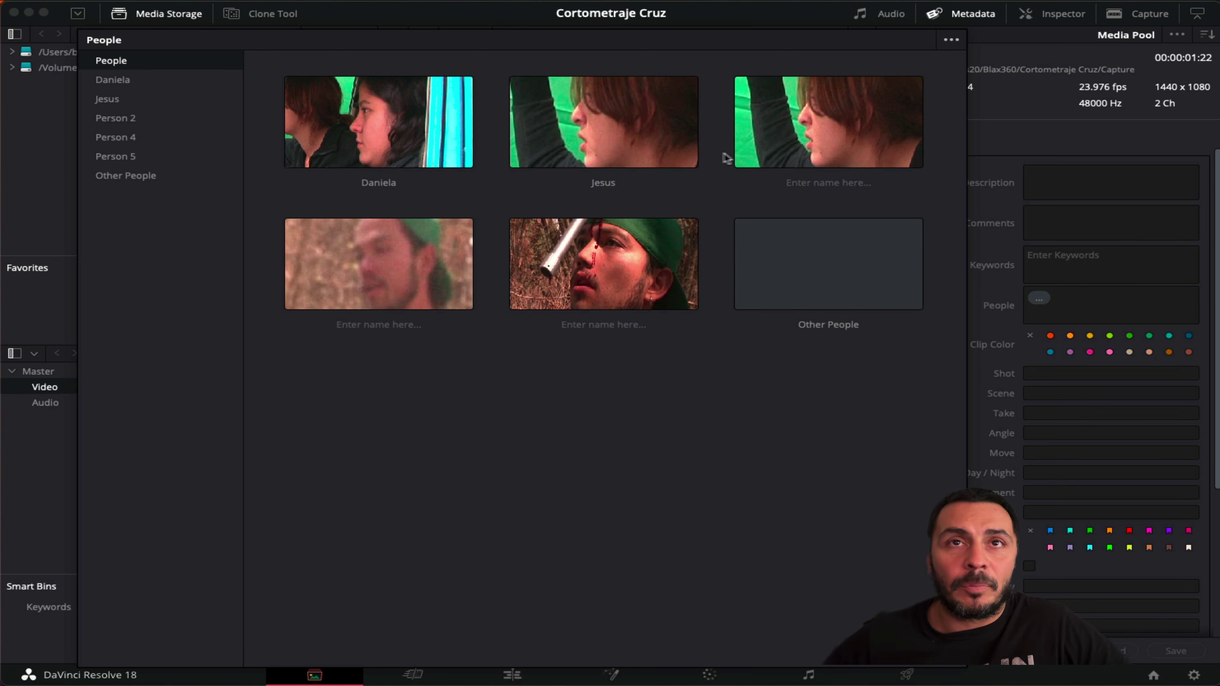
- Name the third face Jesus and merge it into the existing Jesus
left_click(837, 189)
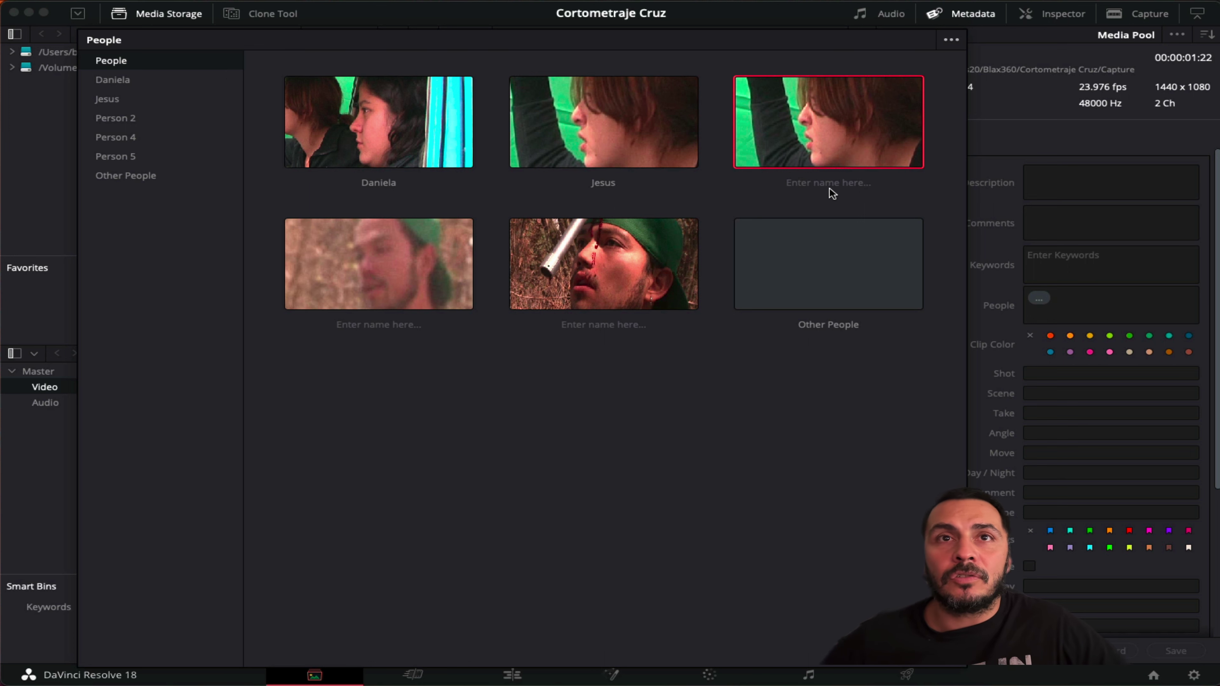
left_click(829, 187)
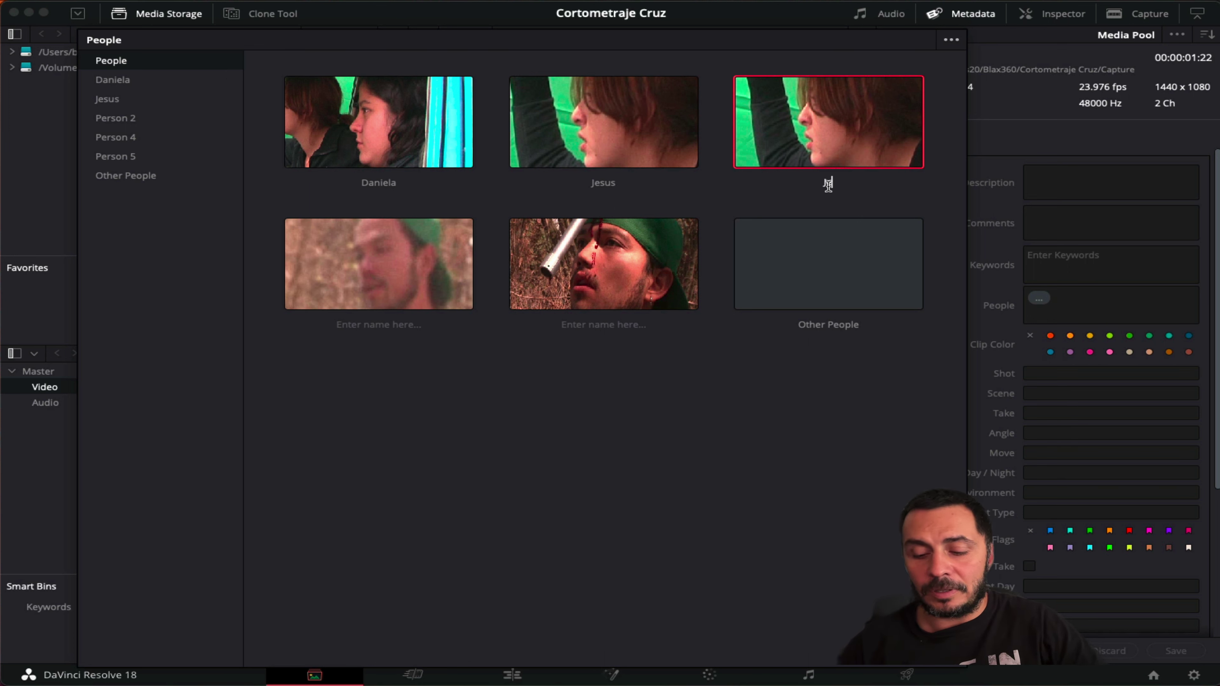
type("Jesus")
key("Return")
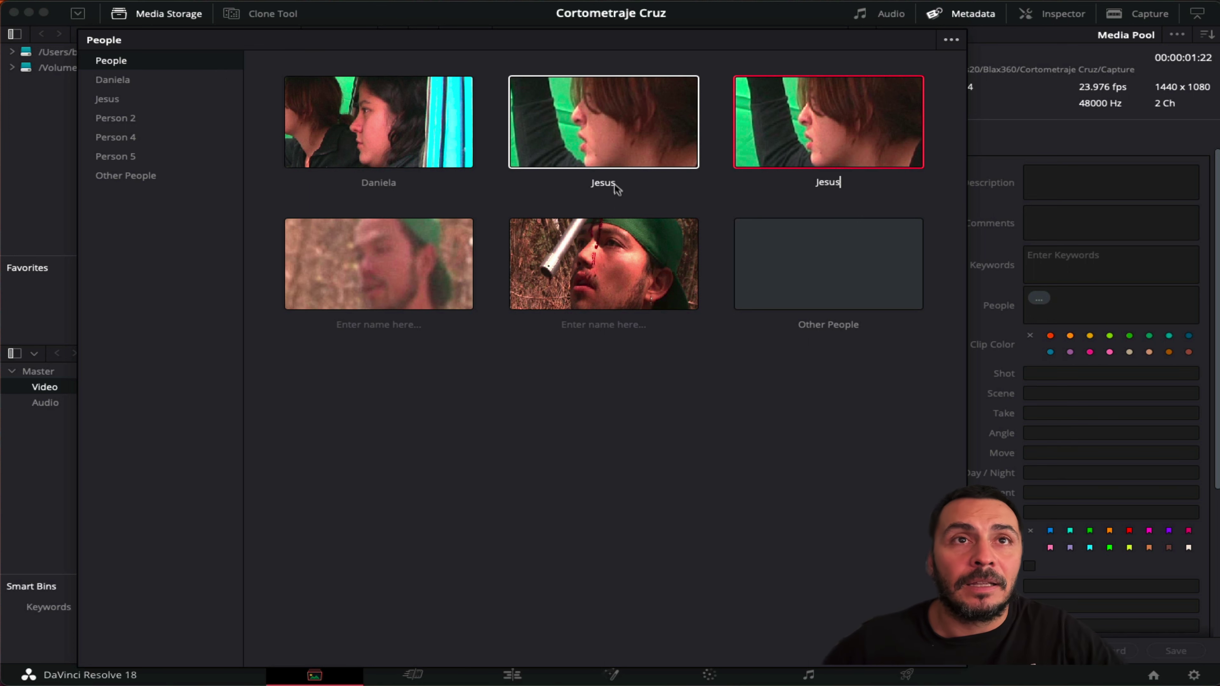
key("Return")
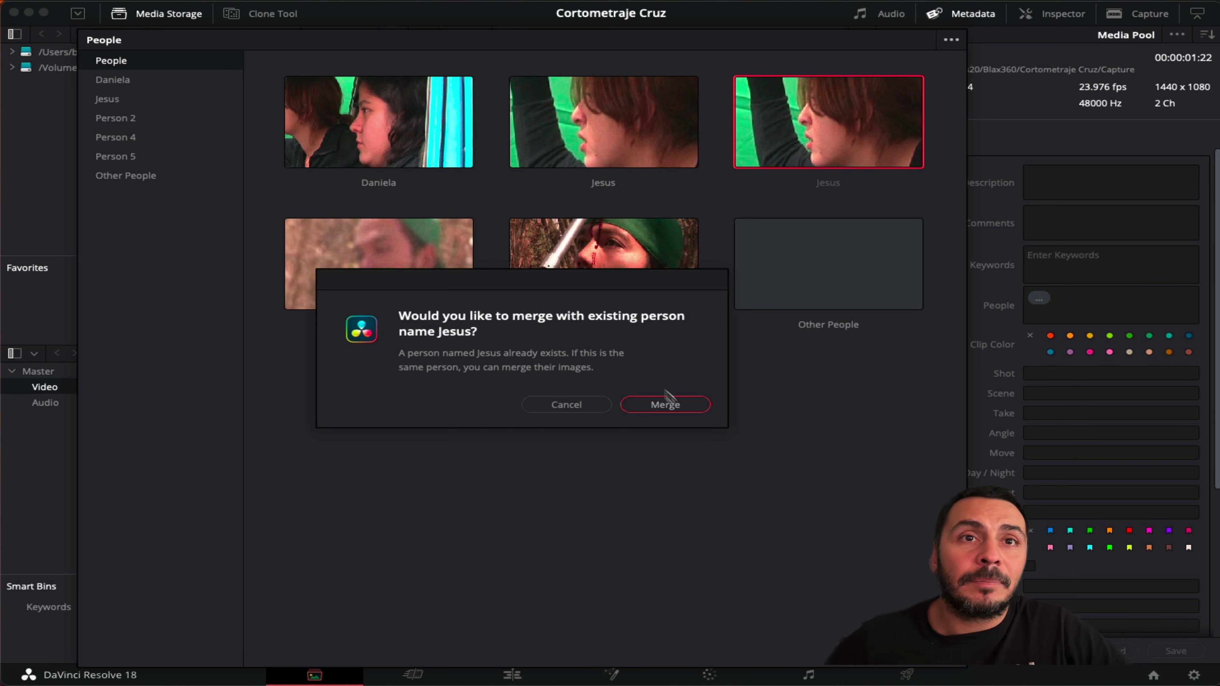
left_click(682, 411)
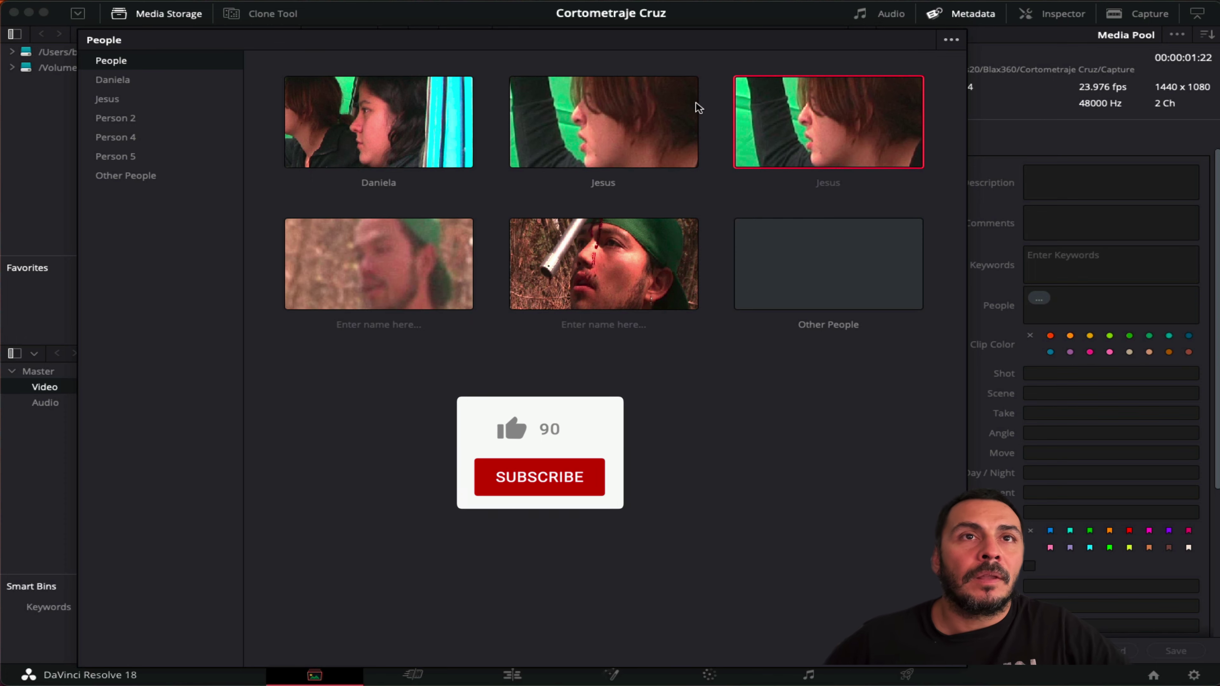
- Review the clips tagged Jesus and Person 4, then return to the people overview
double_click(528, 153)
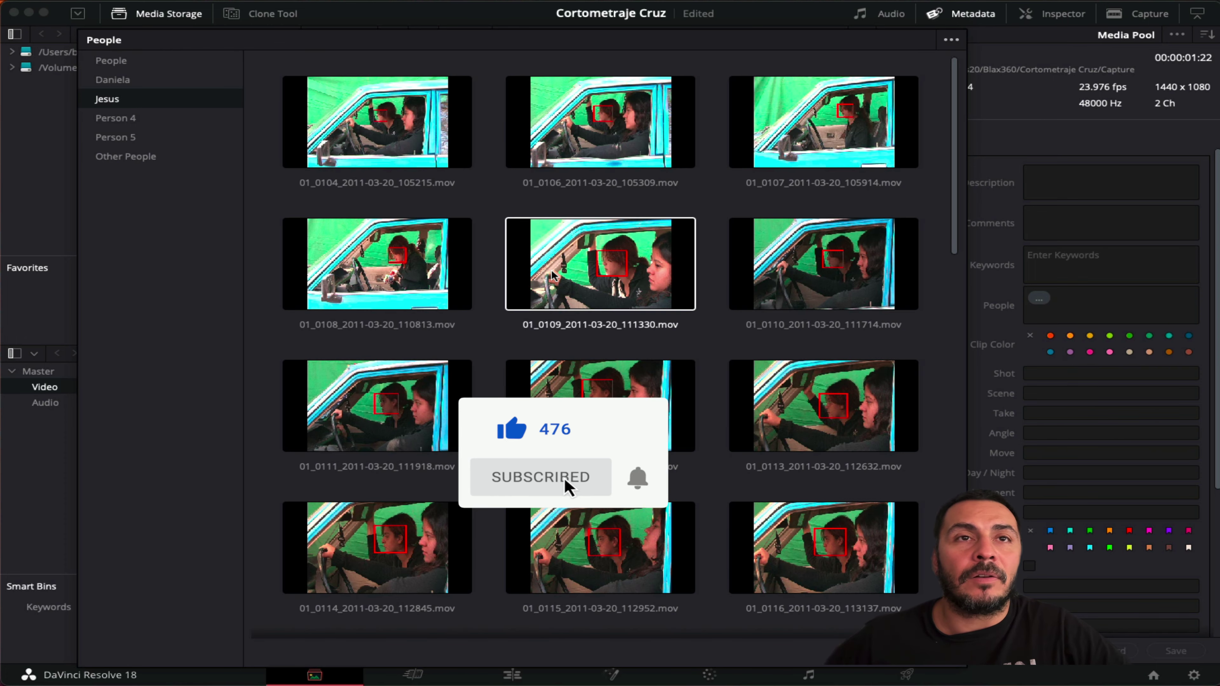
left_click(125, 119)
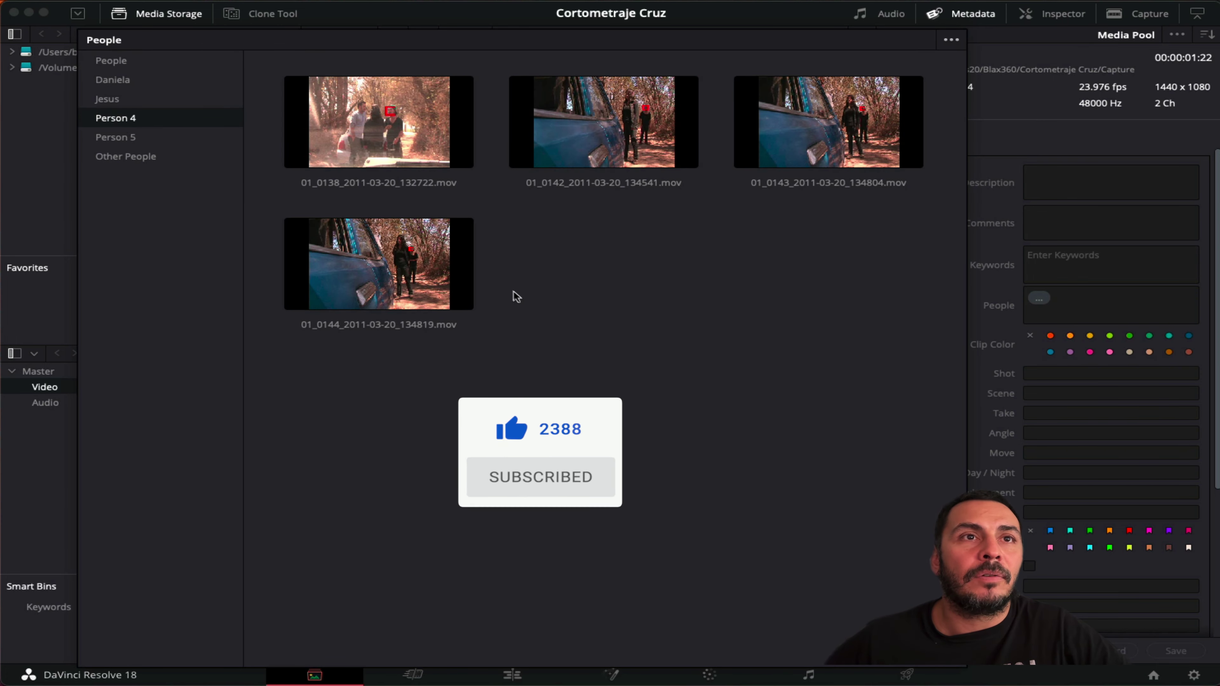
left_click(110, 63)
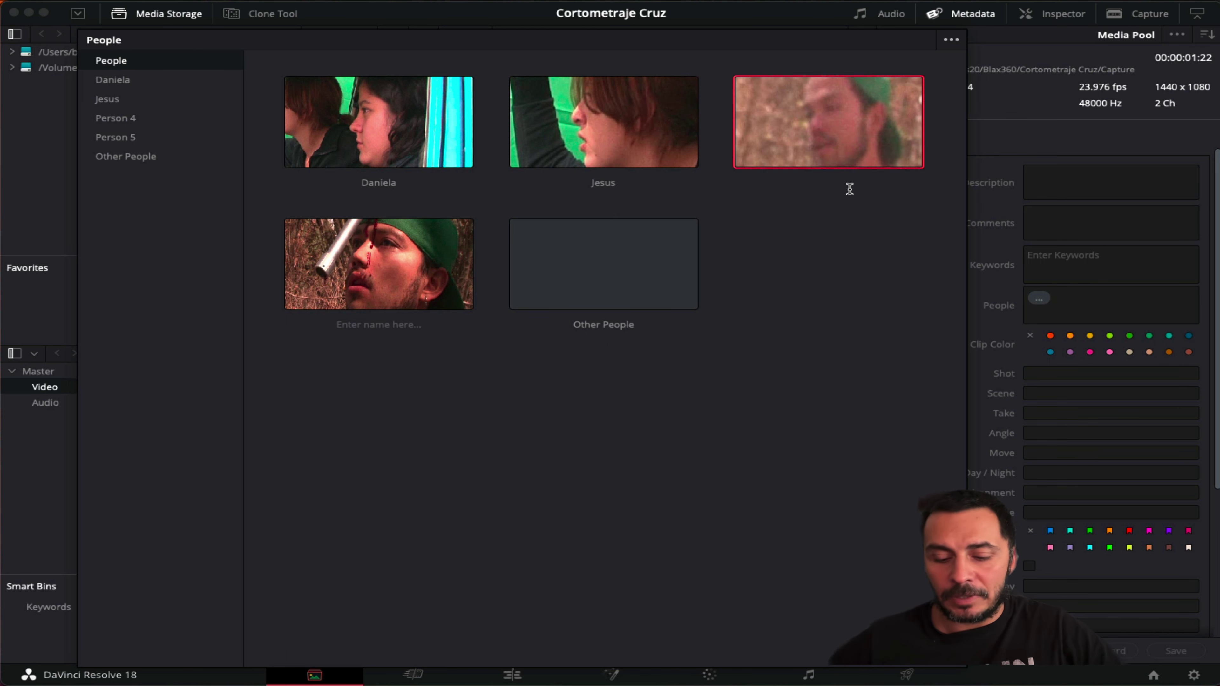
- Name both remaining unnamed faces Luchin and merge them into a single Luchin
type("Luchin")
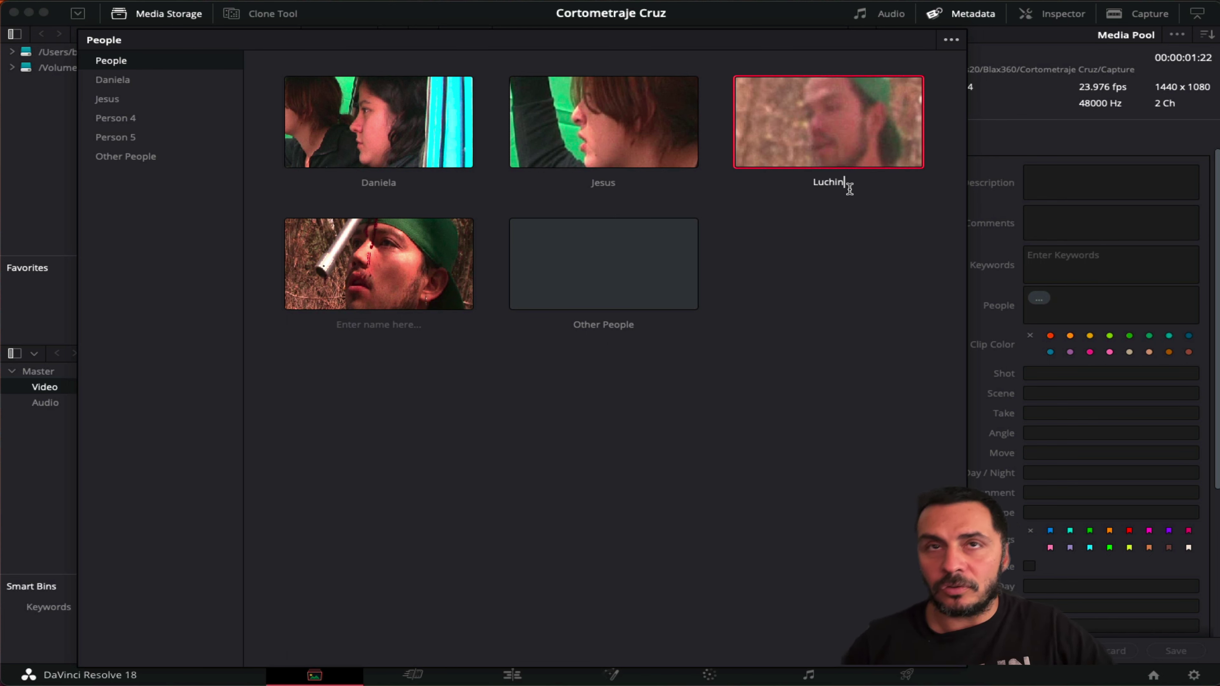
key("Return")
left_click(403, 333)
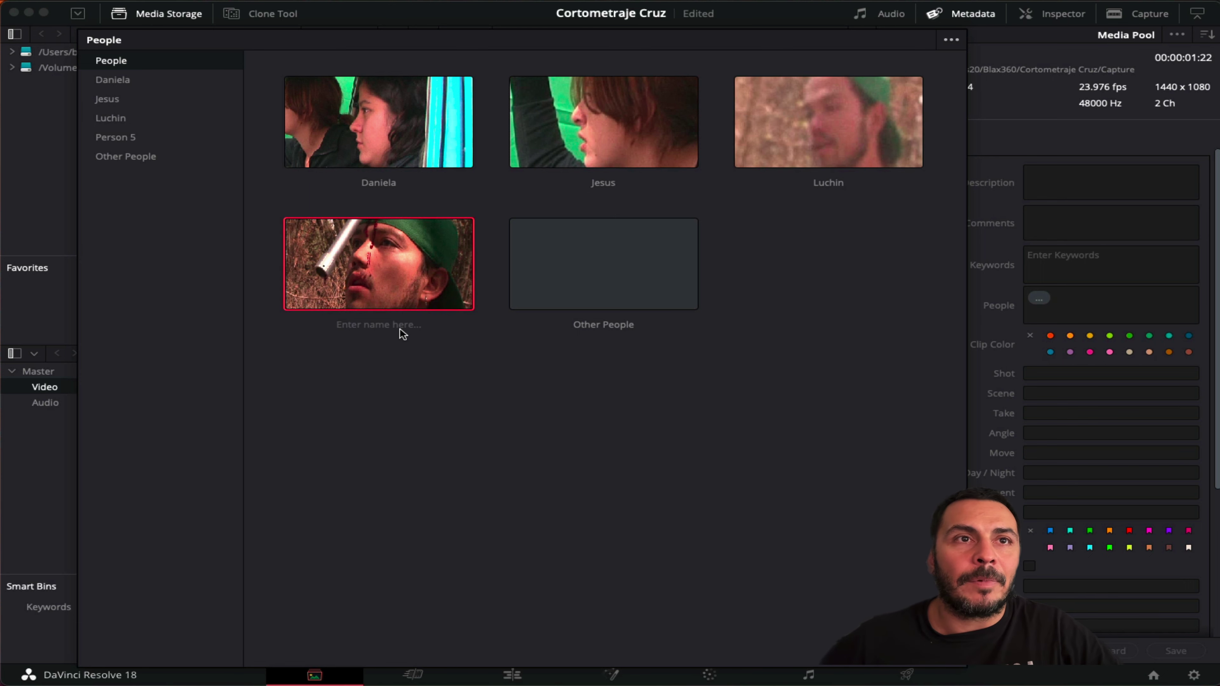
type("Lu")
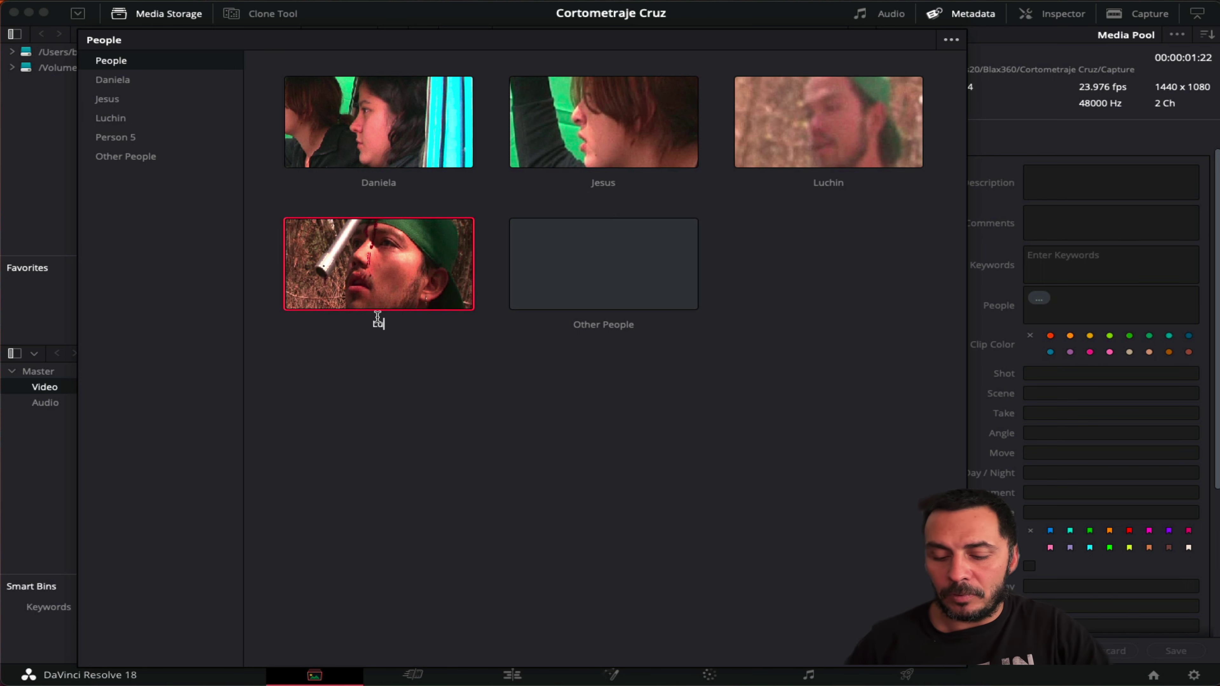
type("chin")
key("Return")
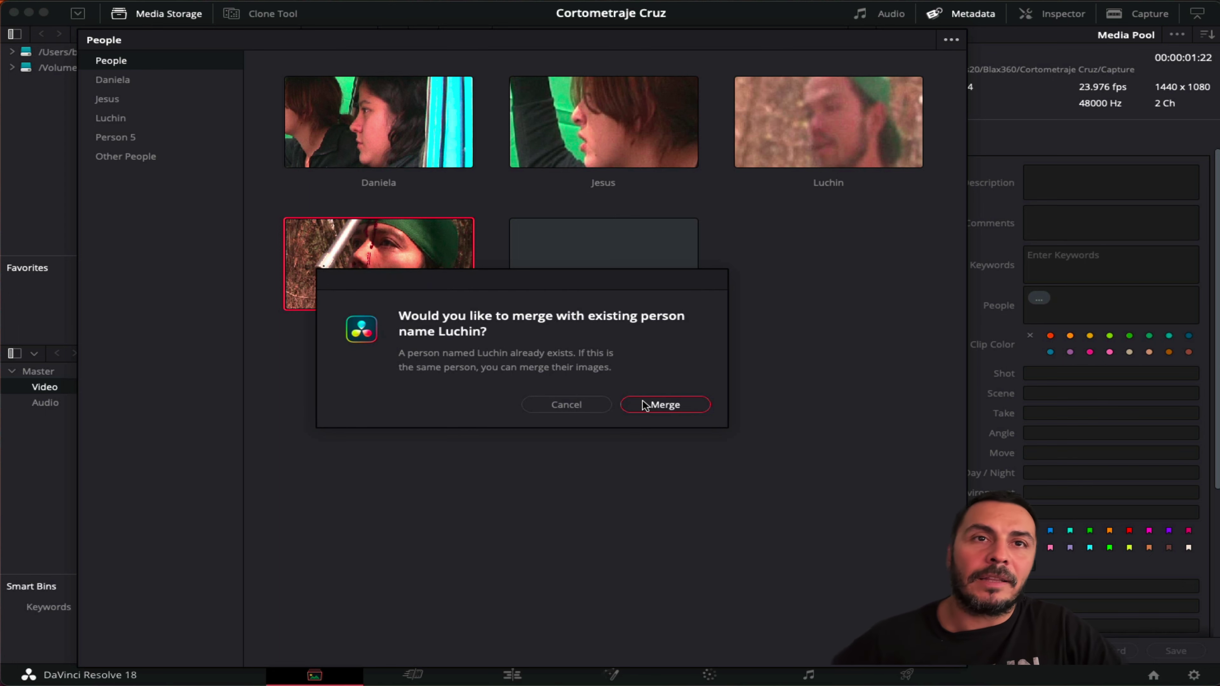
left_click(694, 414)
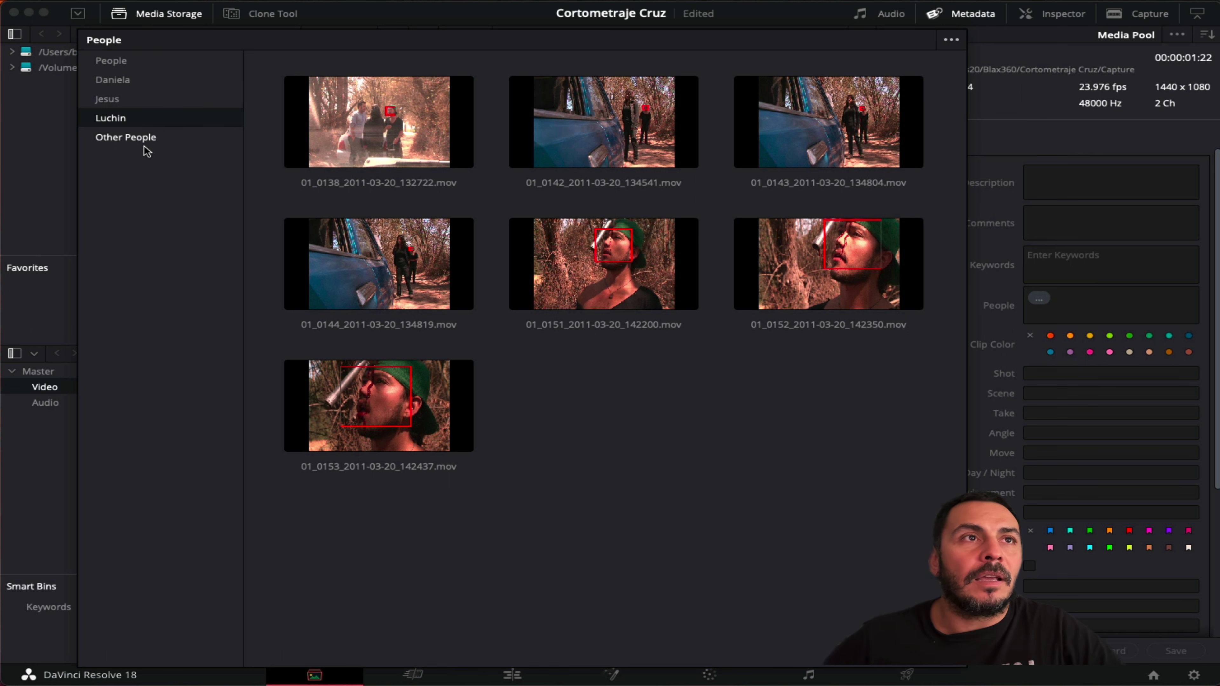
- Browse through the grid of clips assigned to Other People
left_click(115, 61)
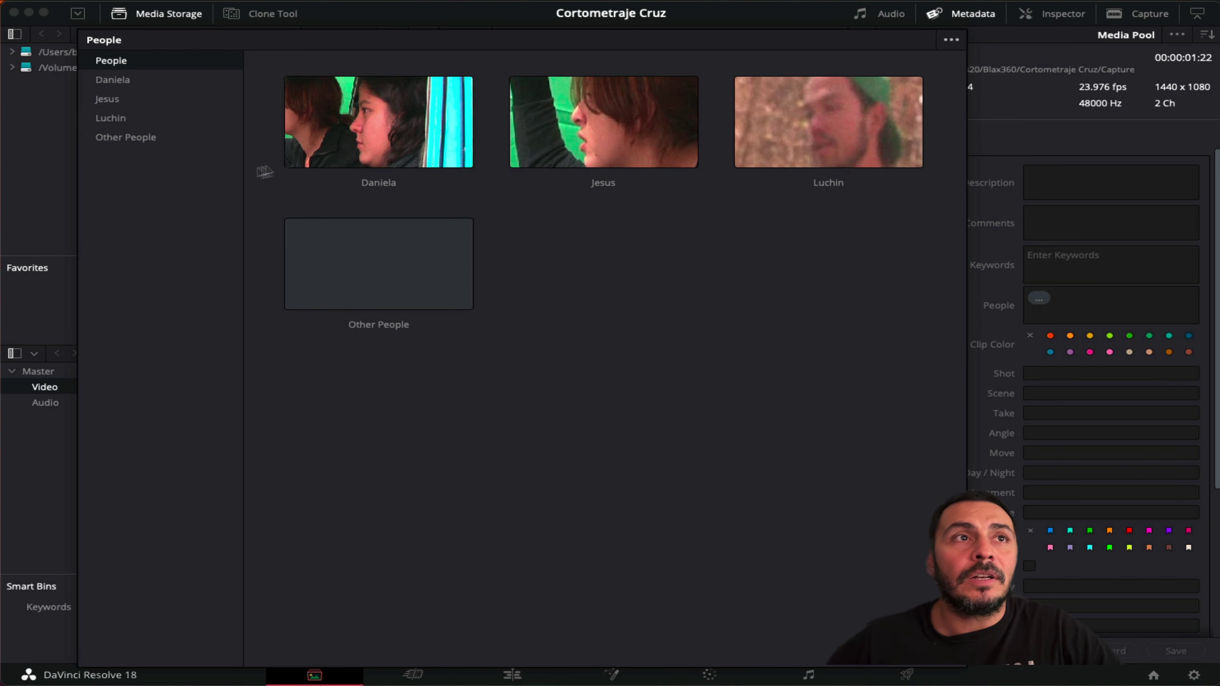
left_click(132, 143)
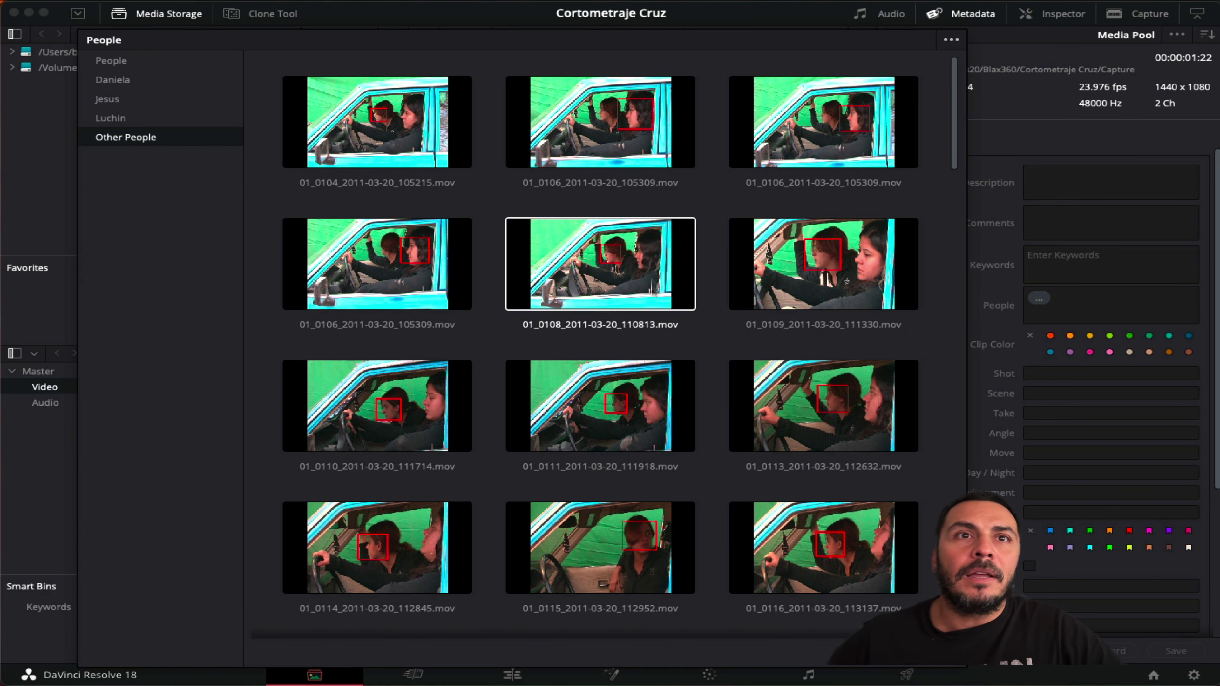
scroll(659, 323, "down", 5)
scroll(659, 323, "down", 5)
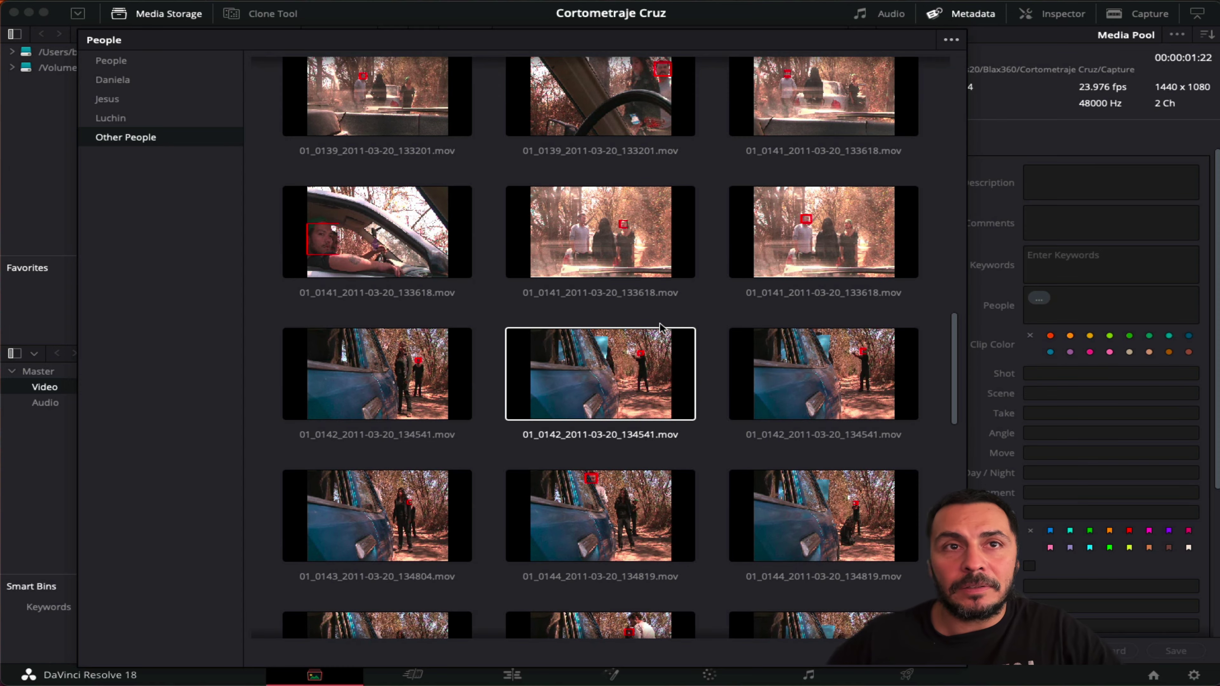
scroll(660, 322, "down", 3)
scroll(660, 320, "down", 5)
scroll(660, 320, "up", 3)
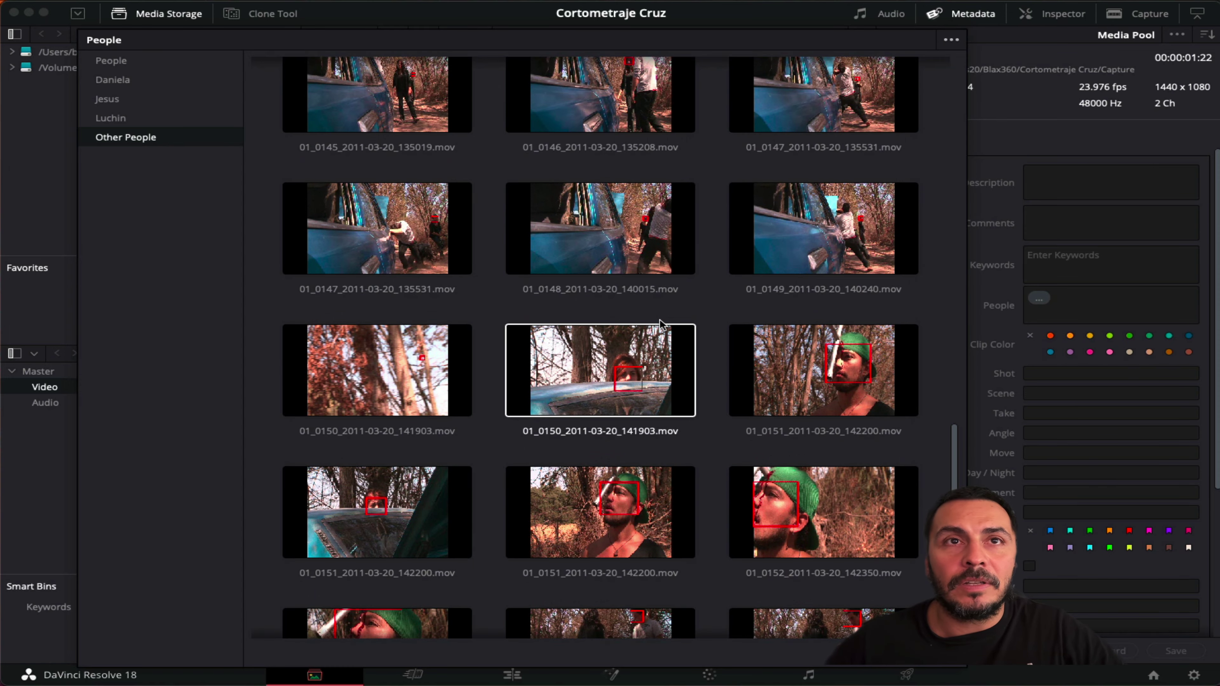
scroll(660, 322, "up", 3)
scroll(660, 322, "down", 3)
scroll(659, 322, "up", 3)
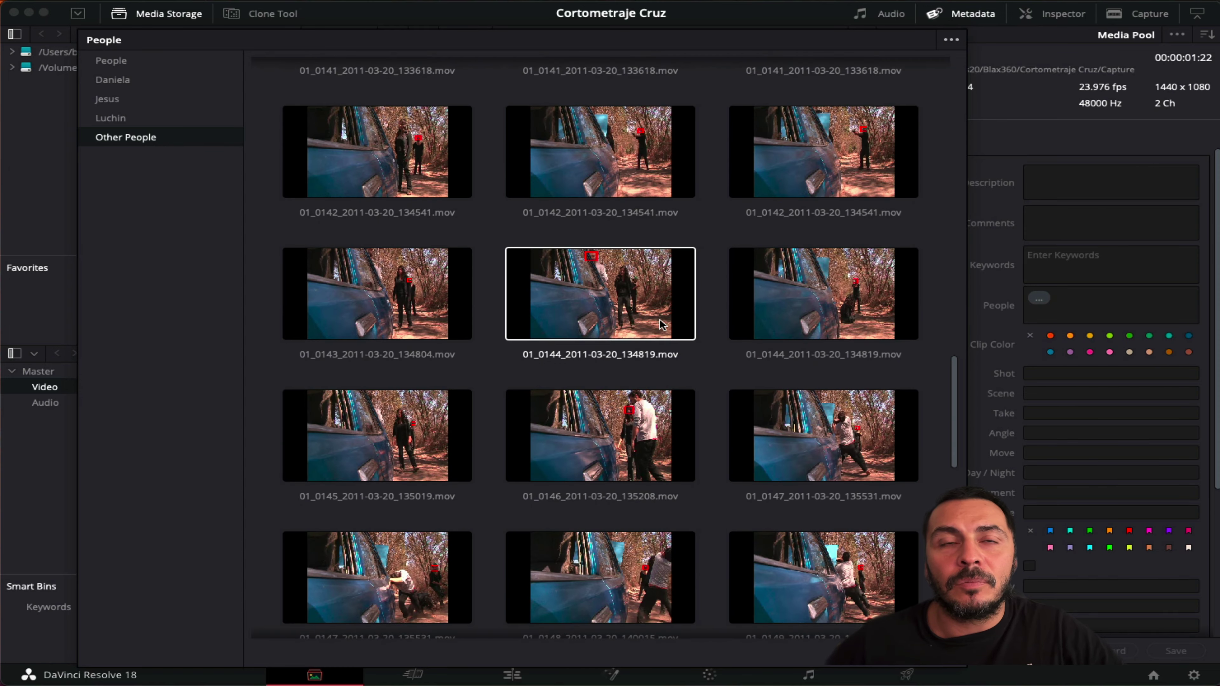
scroll(659, 320, "down", 3)
scroll(660, 321, "down", 1)
scroll(672, 327, "up", 10)
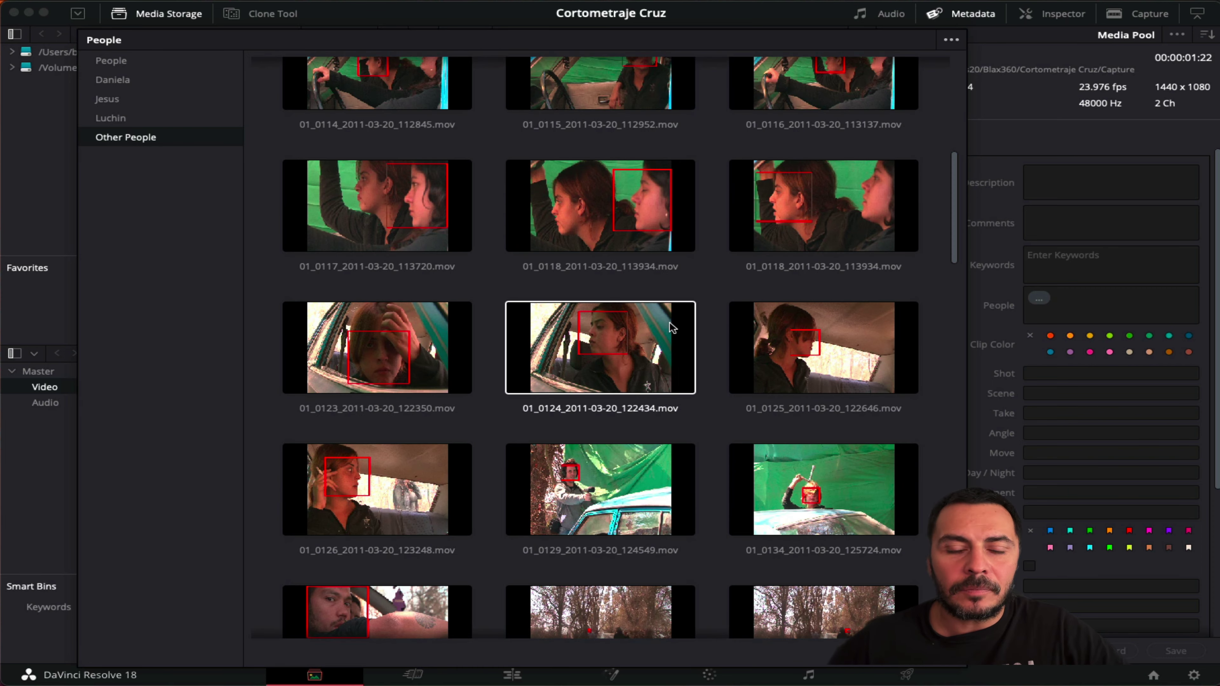
scroll(672, 327, "up", 3)
scroll(672, 327, "up", 2)
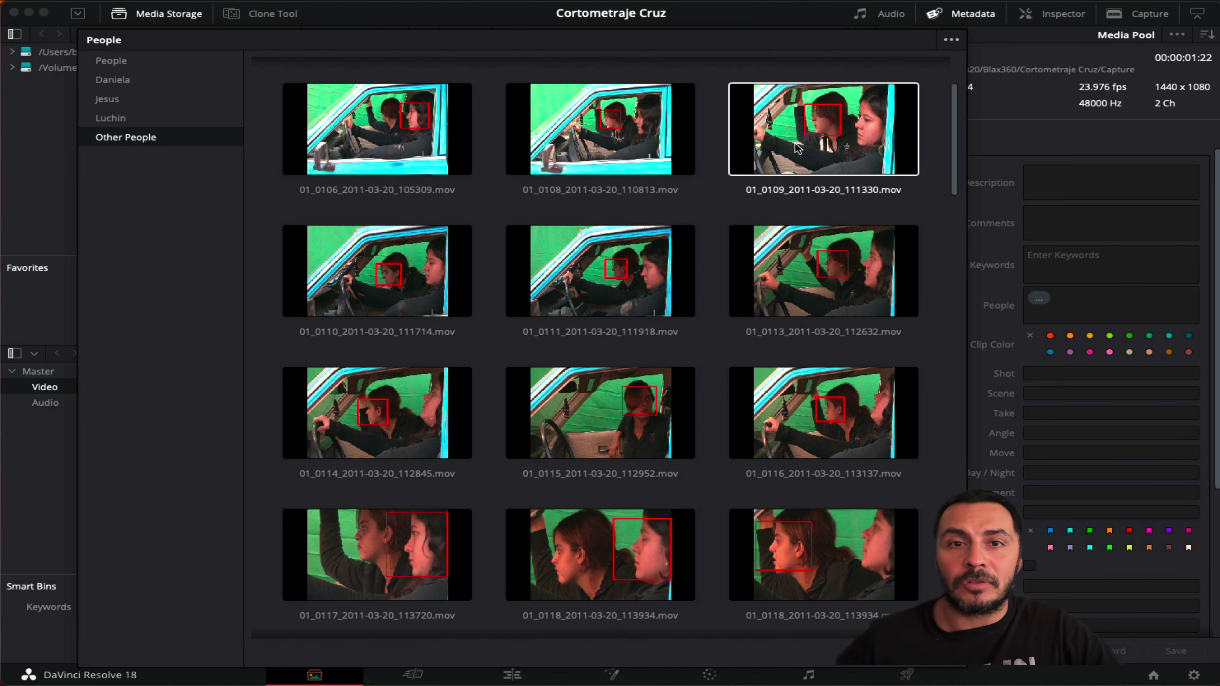
scroll(761, 167, "down", 1)
scroll(761, 168, "down", 4)
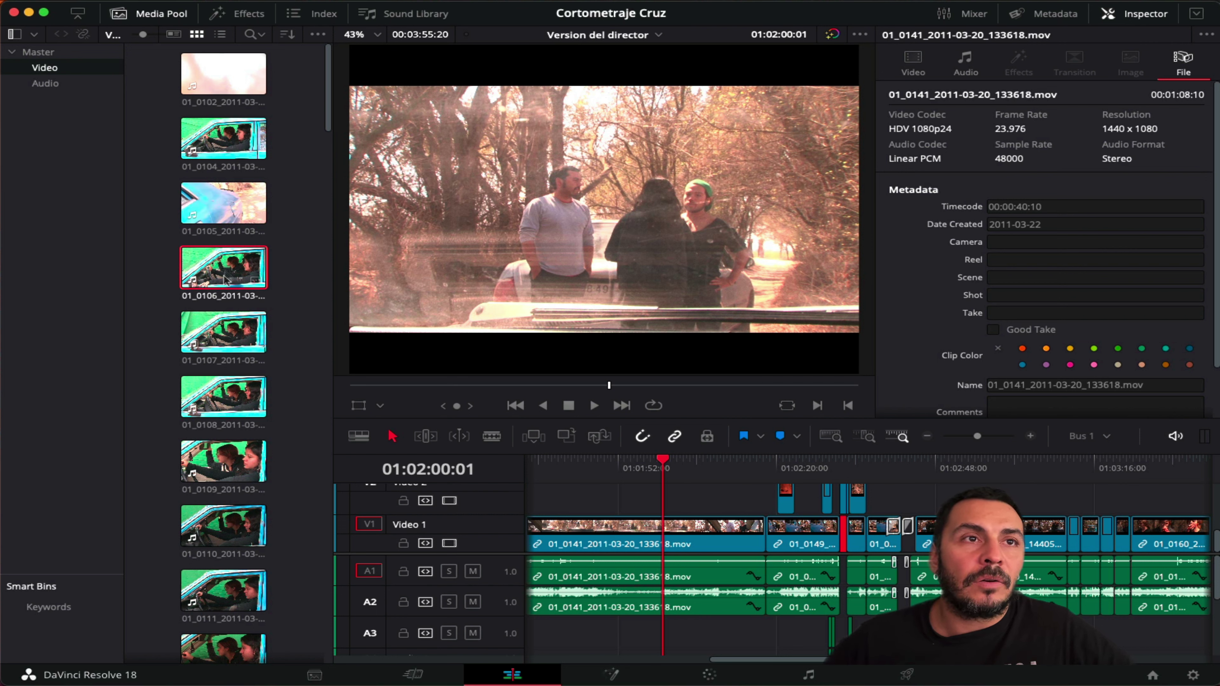
scroll(245, 384, "down", 10)
left_click(243, 380)
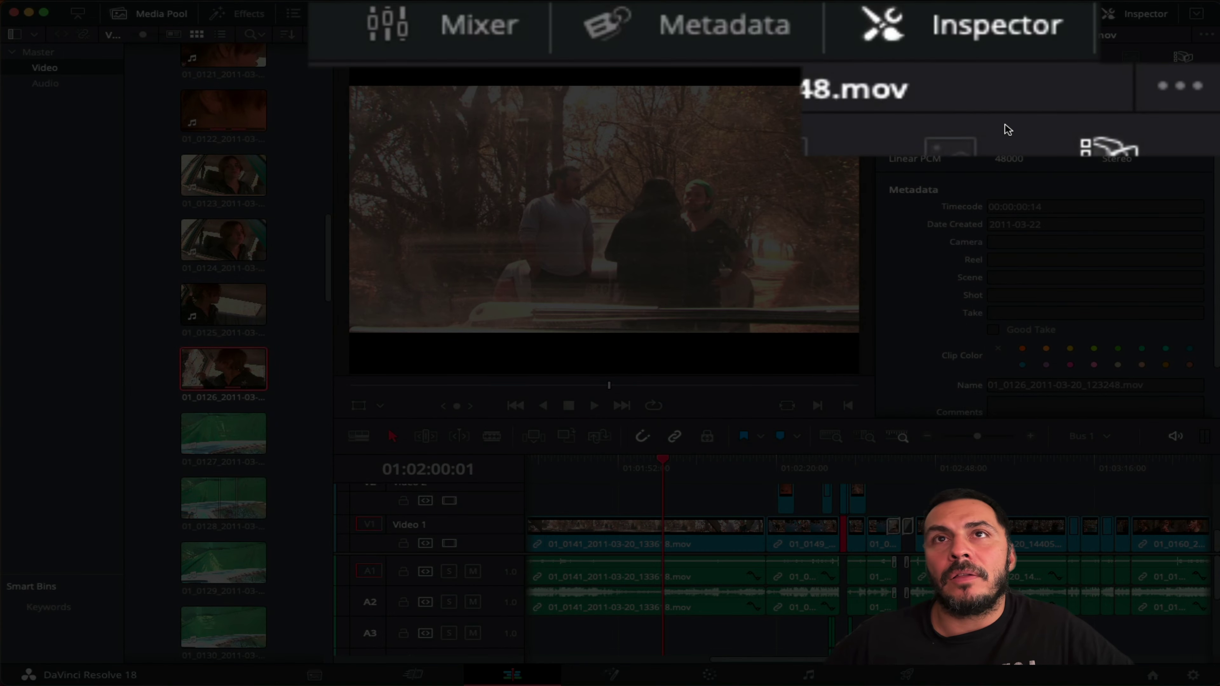
left_click(728, 48)
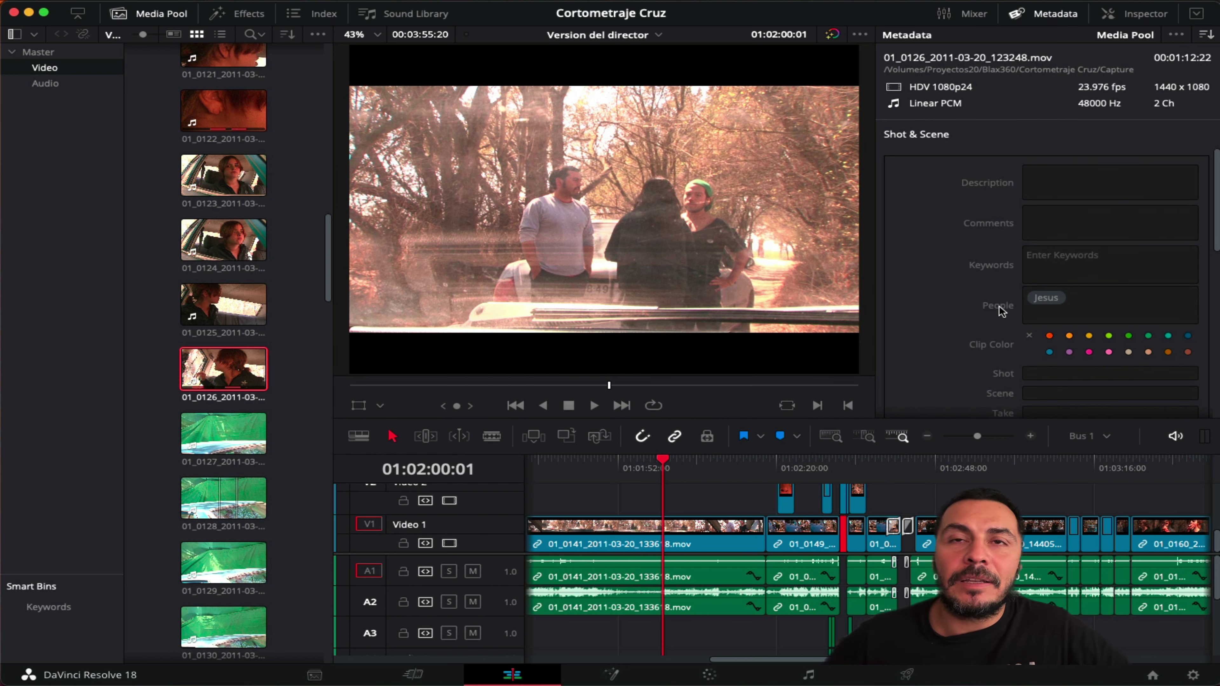
left_click(217, 308)
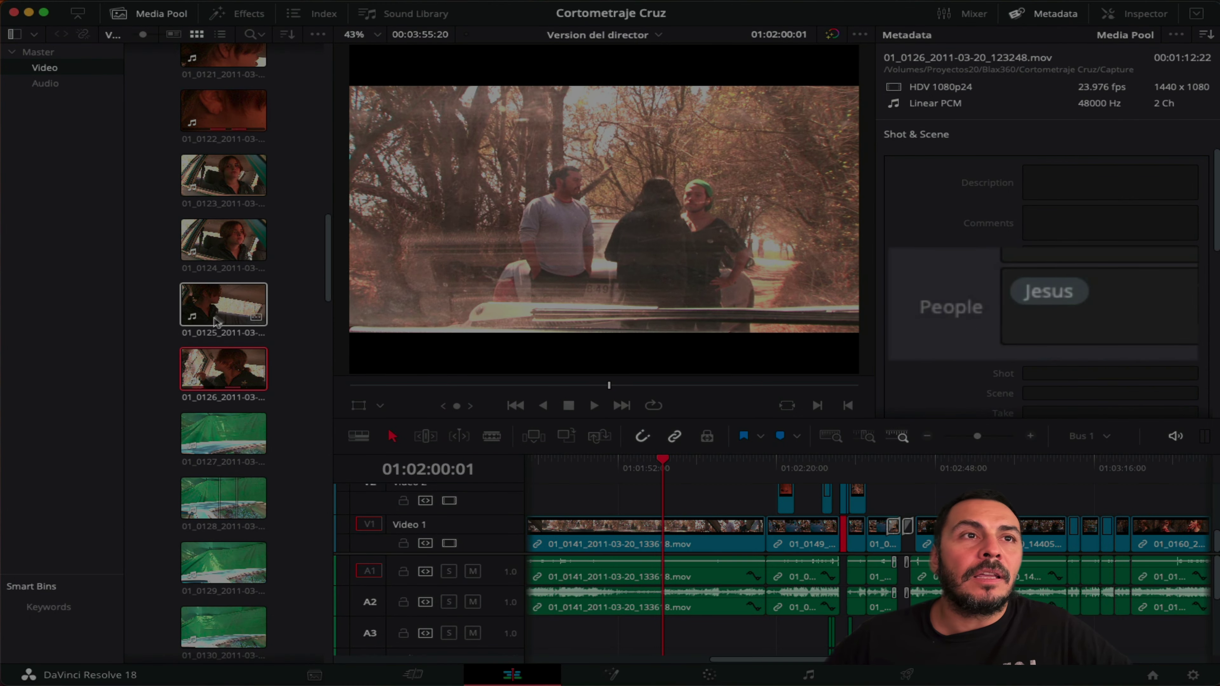
left_click(226, 175)
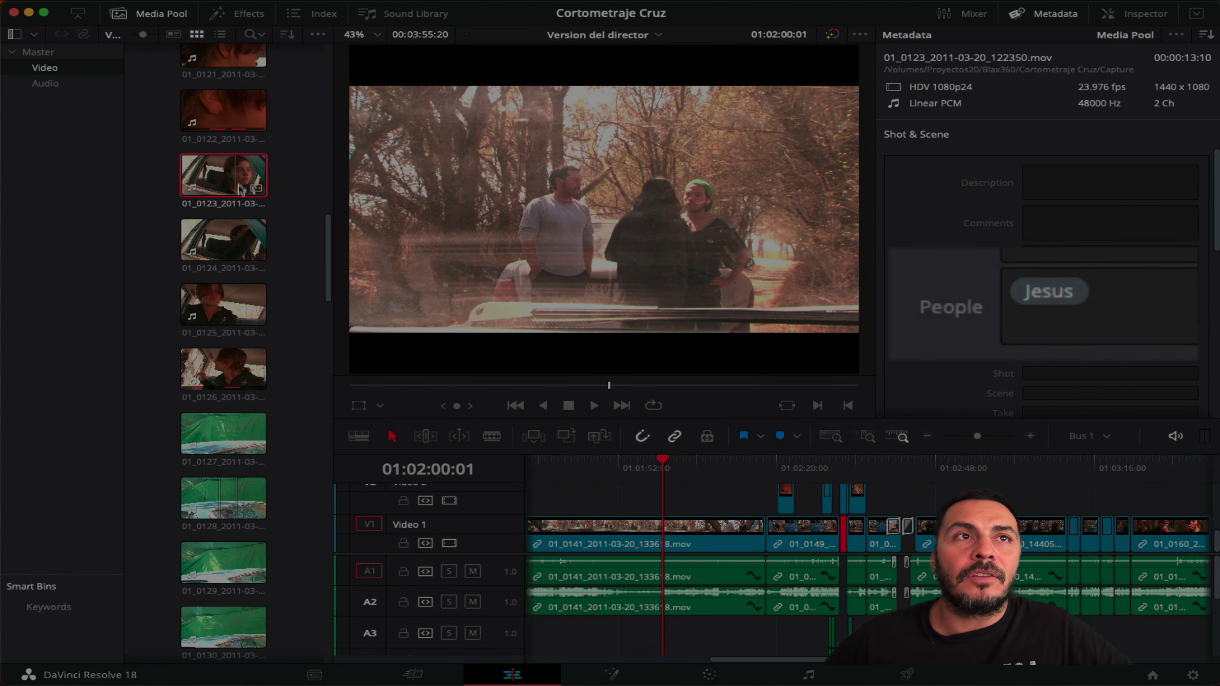
scroll(240, 226, "up", 5)
scroll(242, 224, "up", 5)
left_click(231, 145)
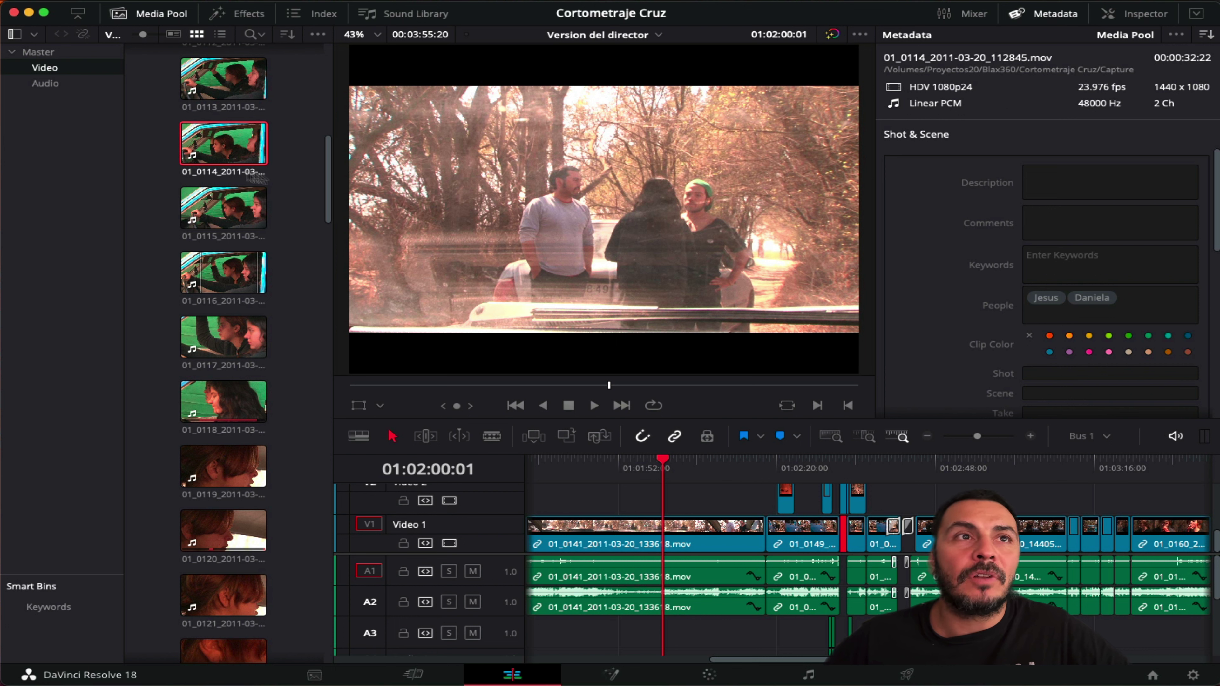
left_click(223, 207)
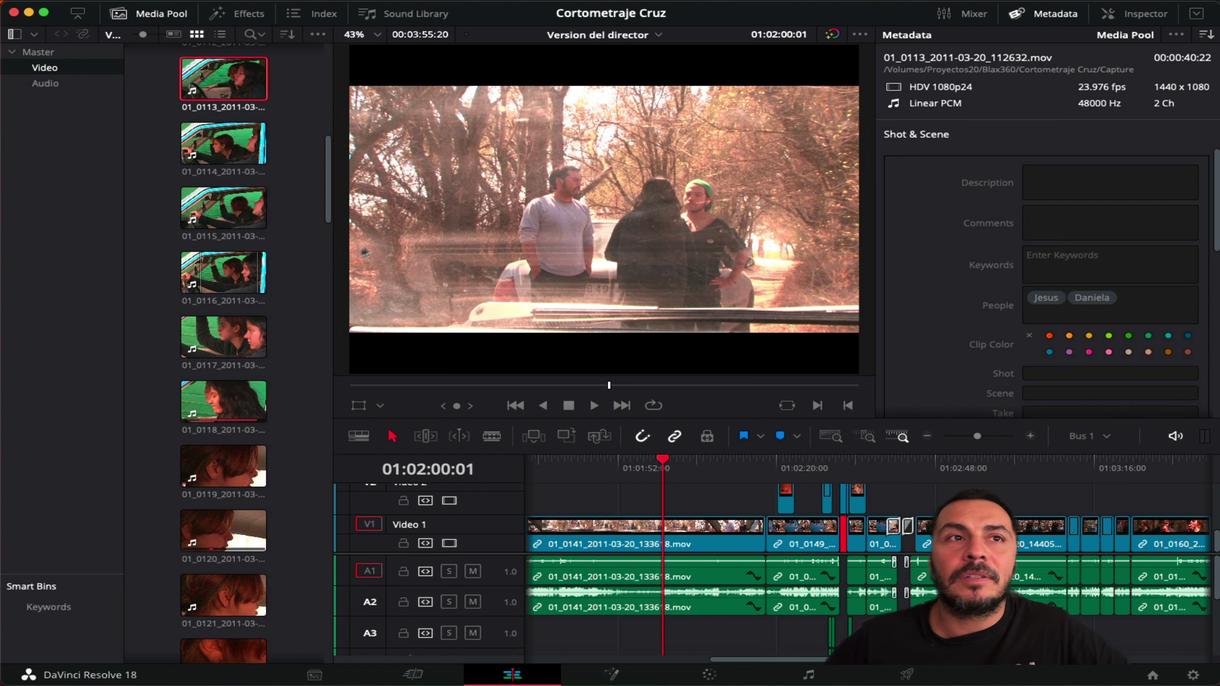
left_click(224, 337)
left_click(239, 400)
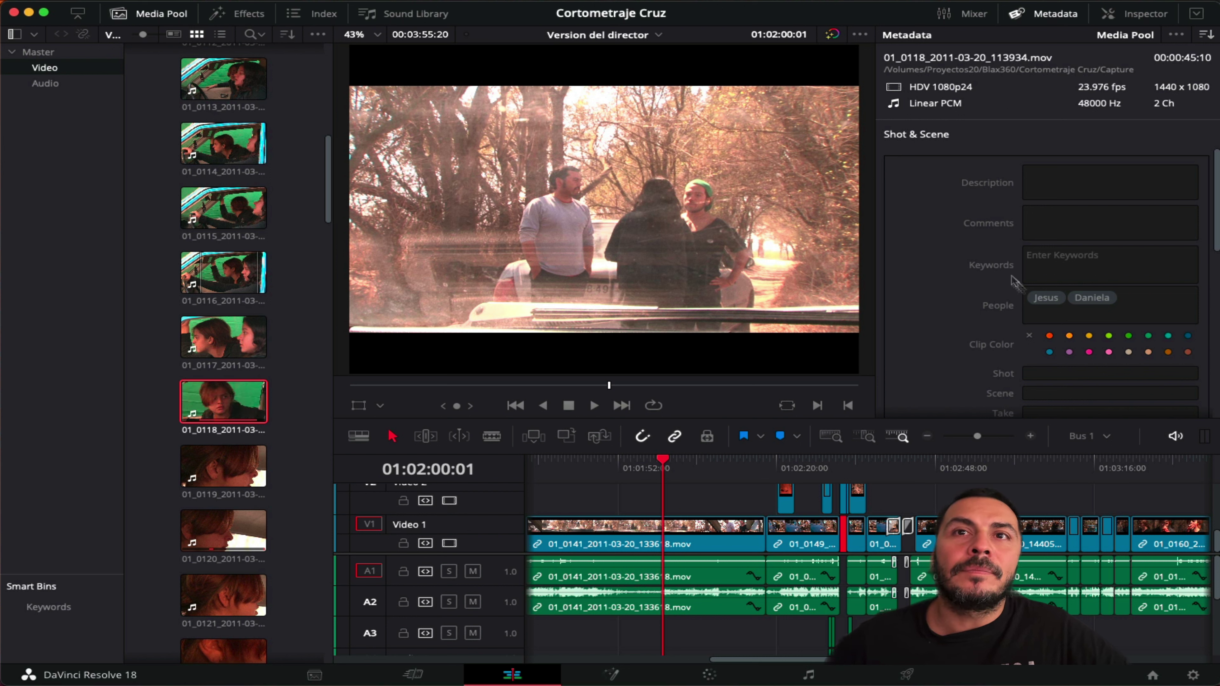
left_click(236, 337)
left_click(231, 272)
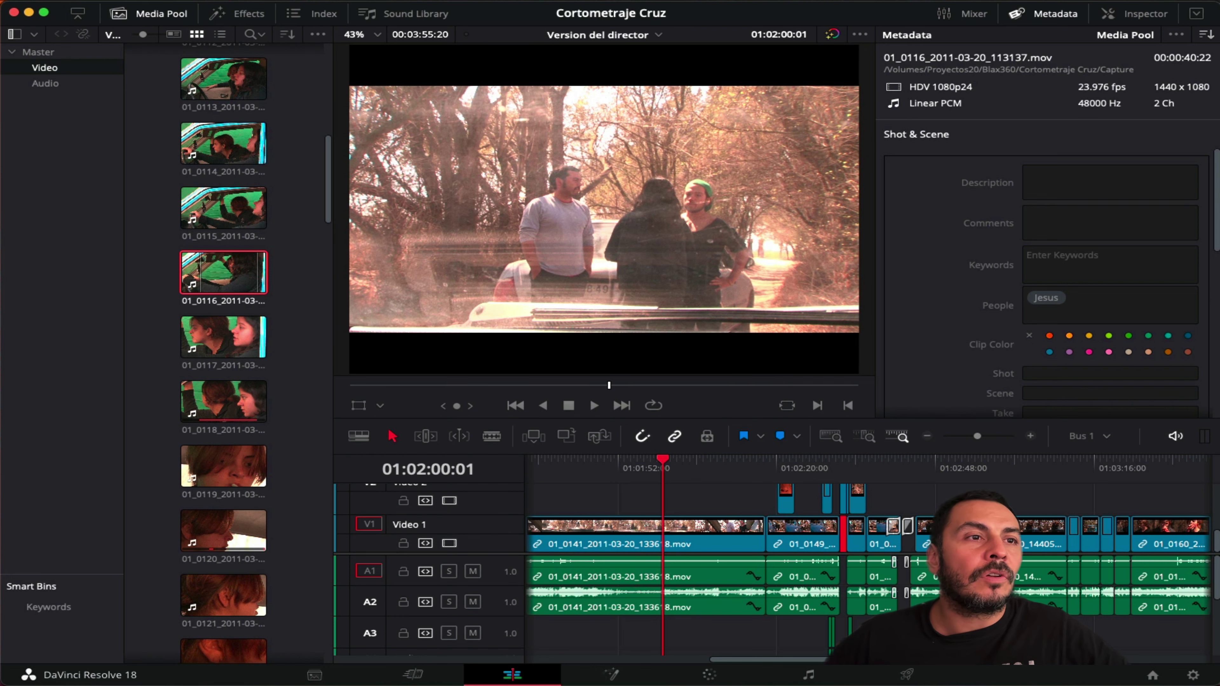
- Add a new Smart Bin and name it Daniela
right_click(43, 628)
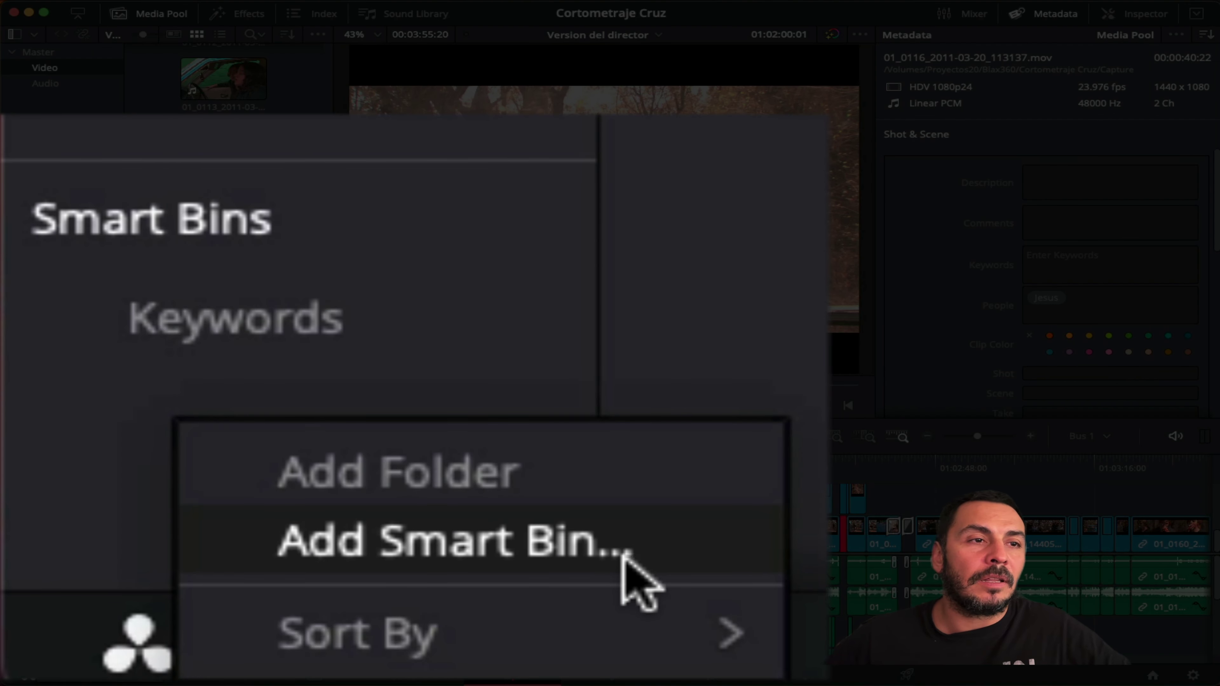
left_click(622, 562)
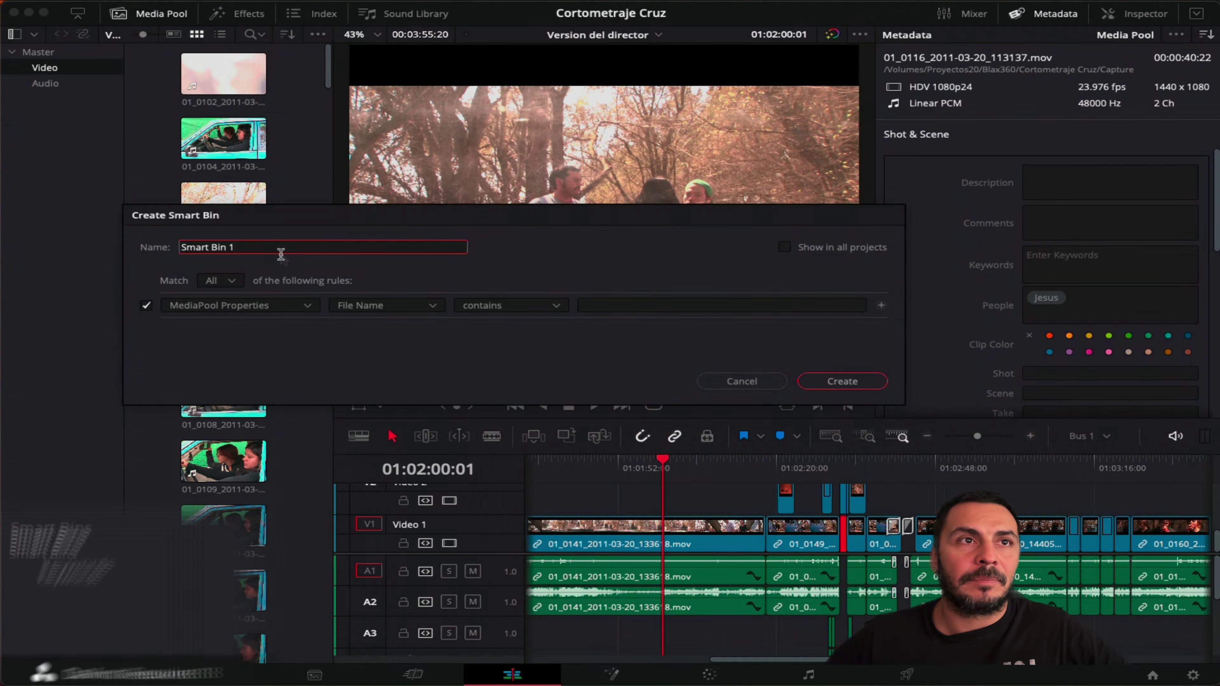
triple_click(249, 247)
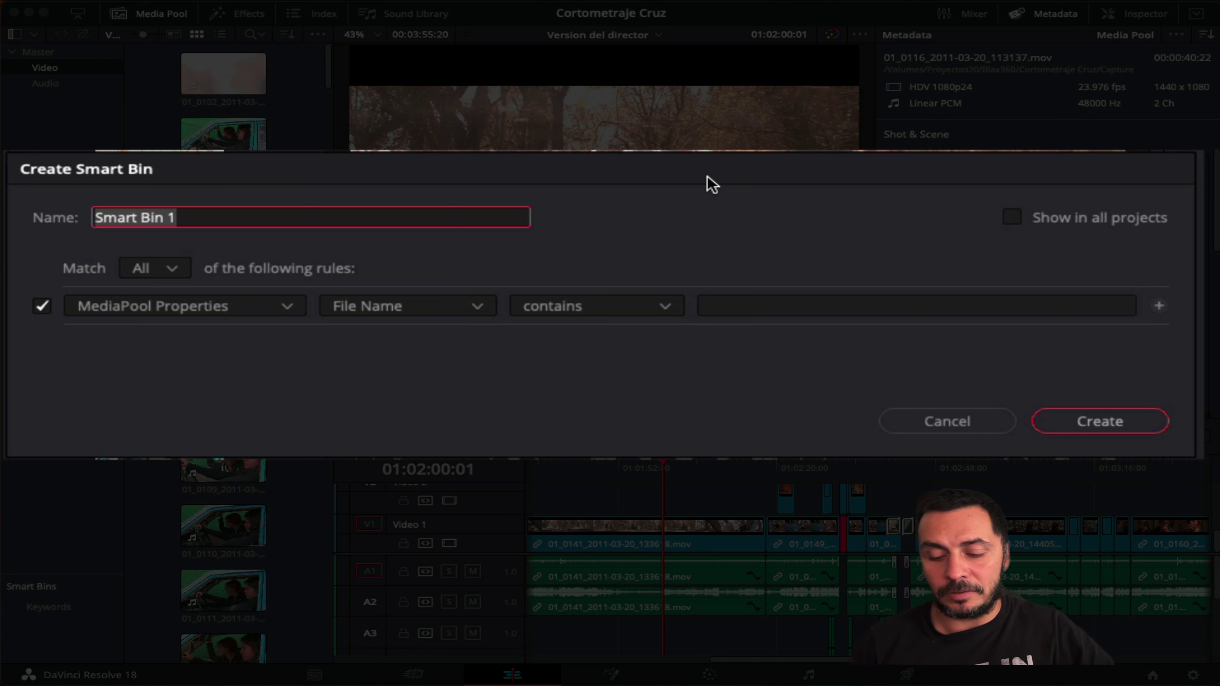
type("Daniela")
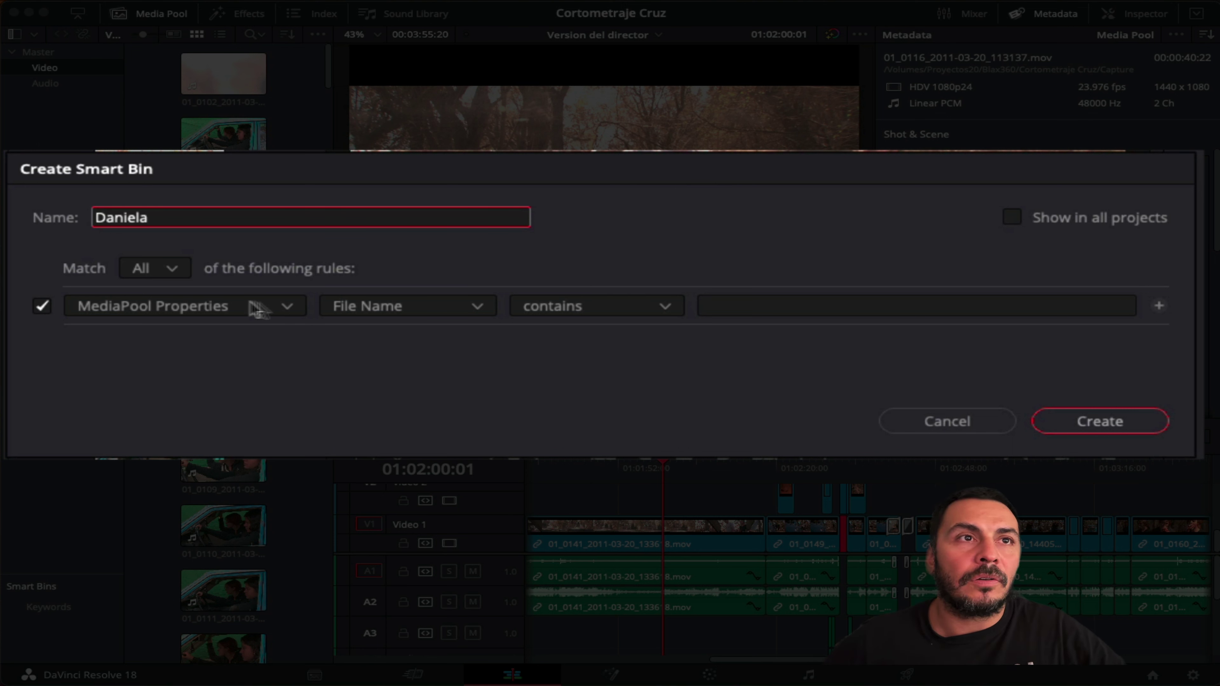
left_click(590, 272)
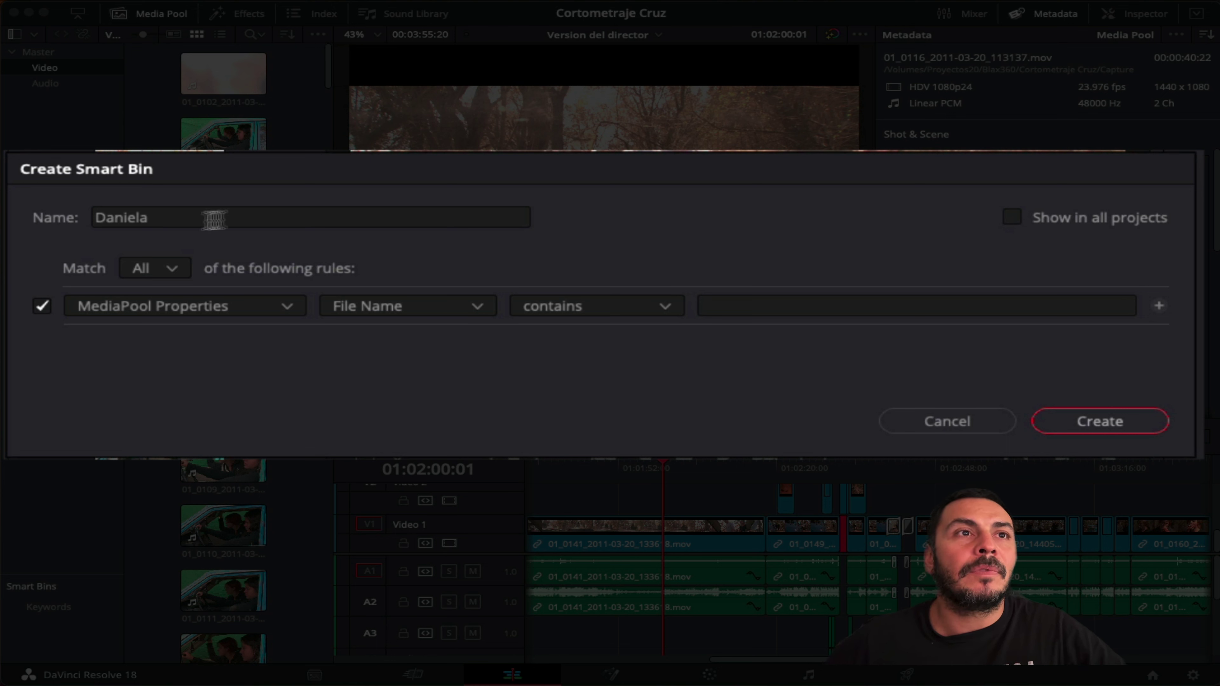
- Set the rule Metadata - Shot & Scene People contains Daniela and create the bin
left_click(299, 317)
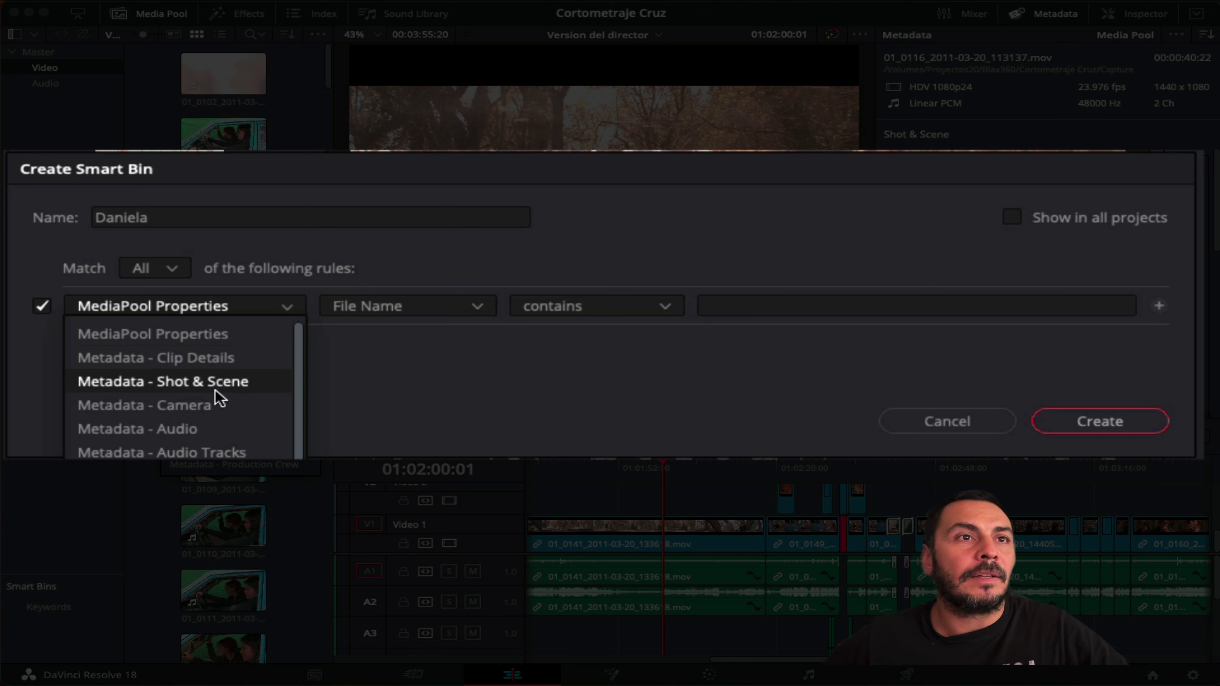
left_click(241, 397)
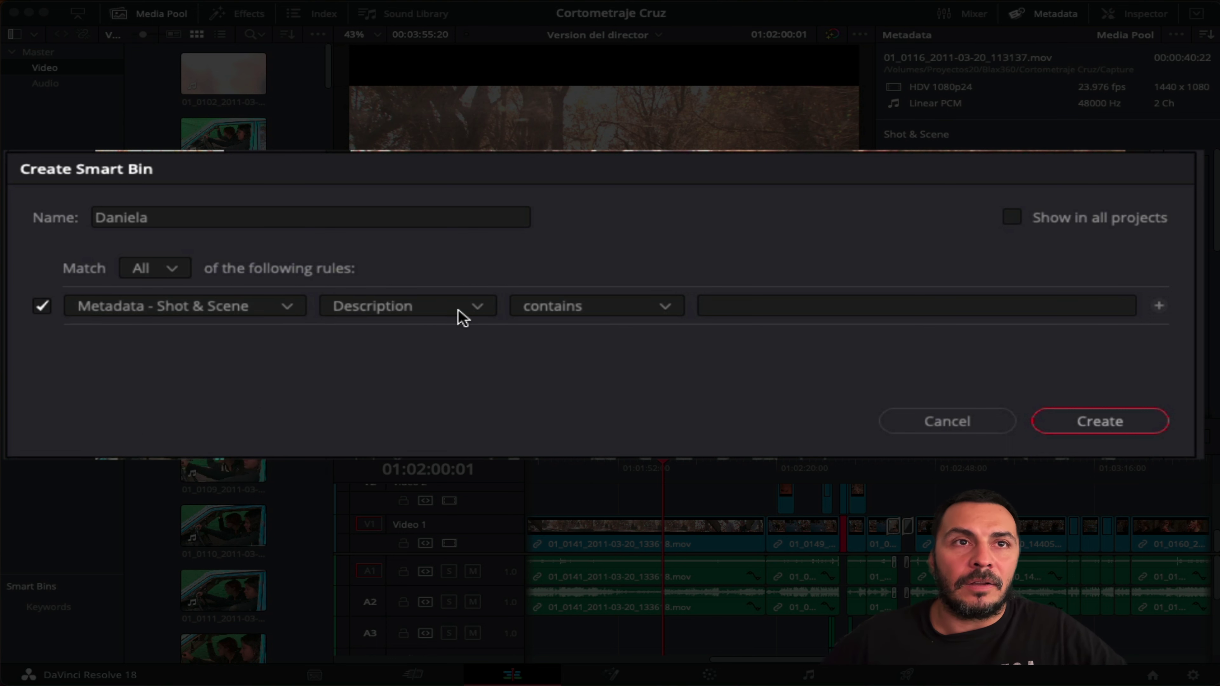
left_click(490, 313)
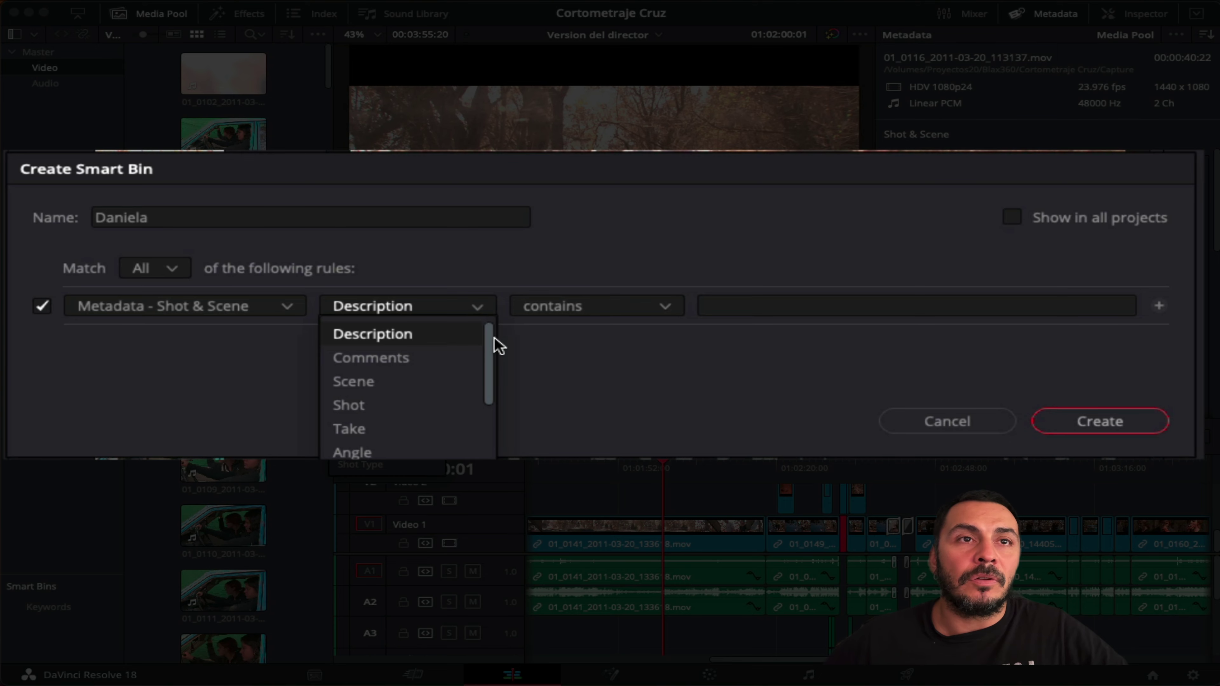
left_click_drag(495, 338, 490, 454)
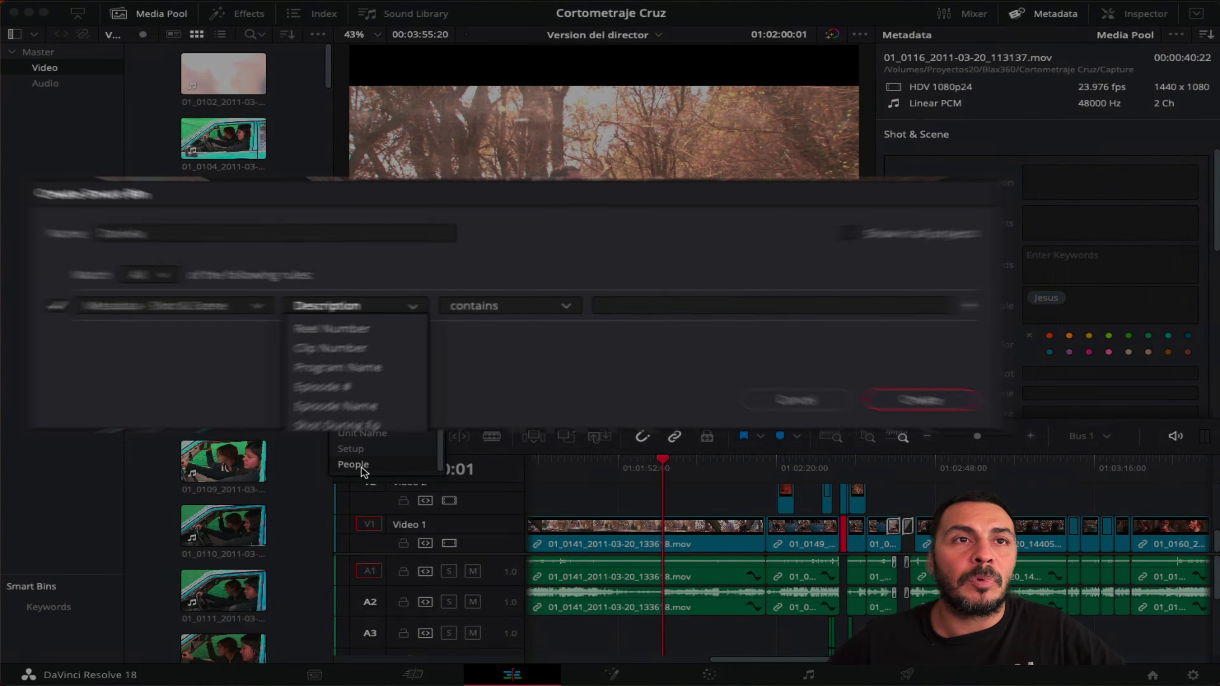
left_click(363, 467)
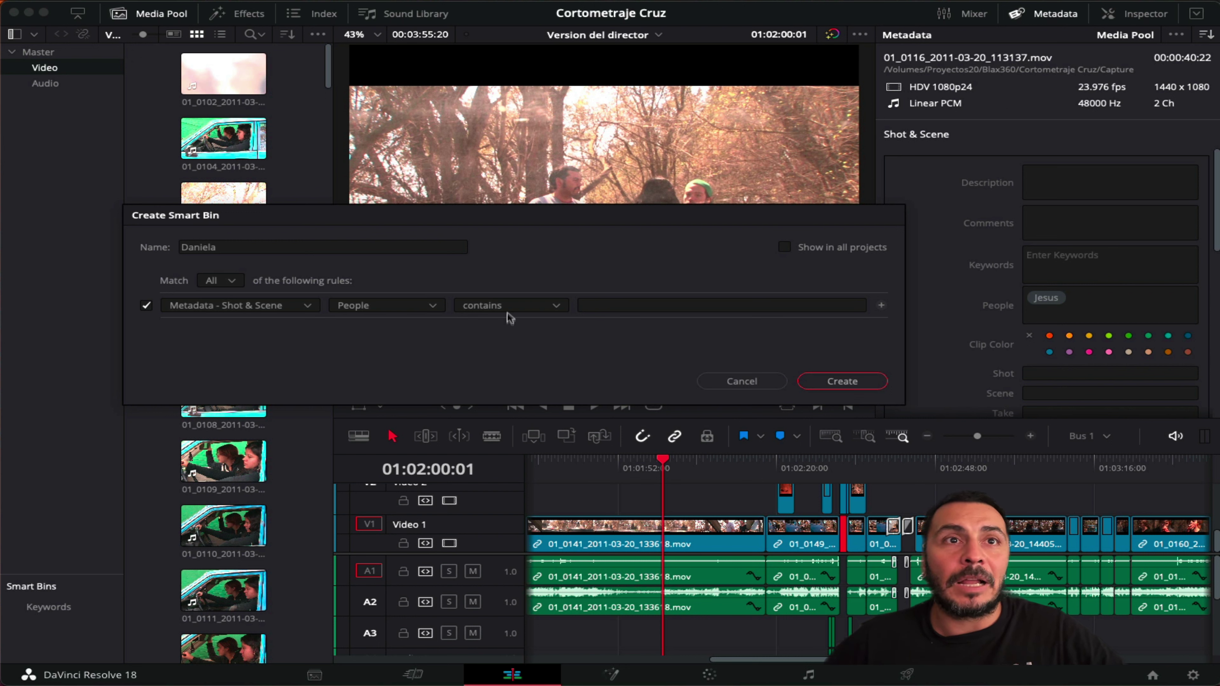
left_click(609, 306)
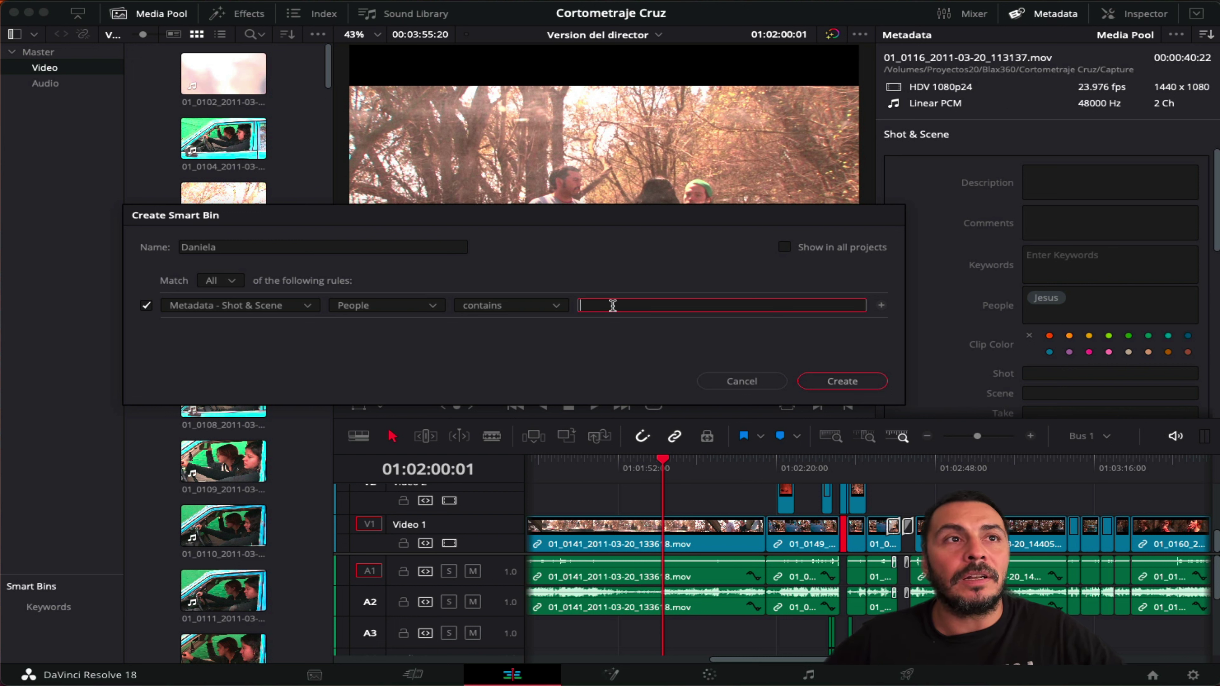
type("Dan")
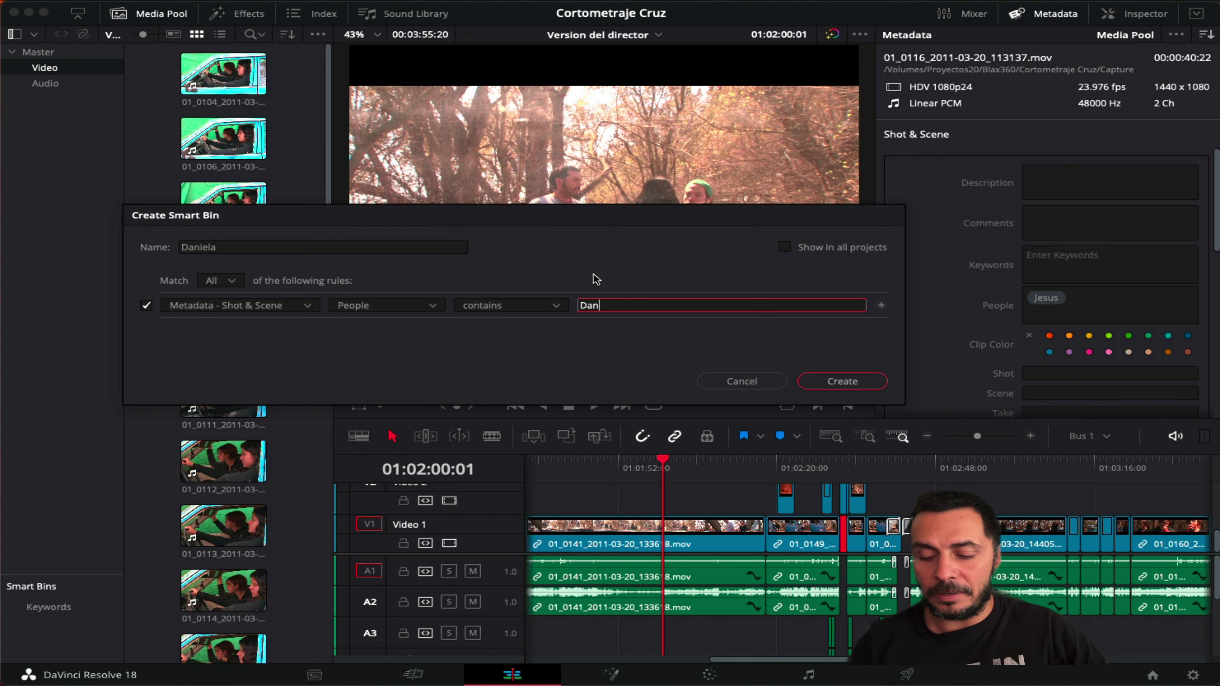
type("iela")
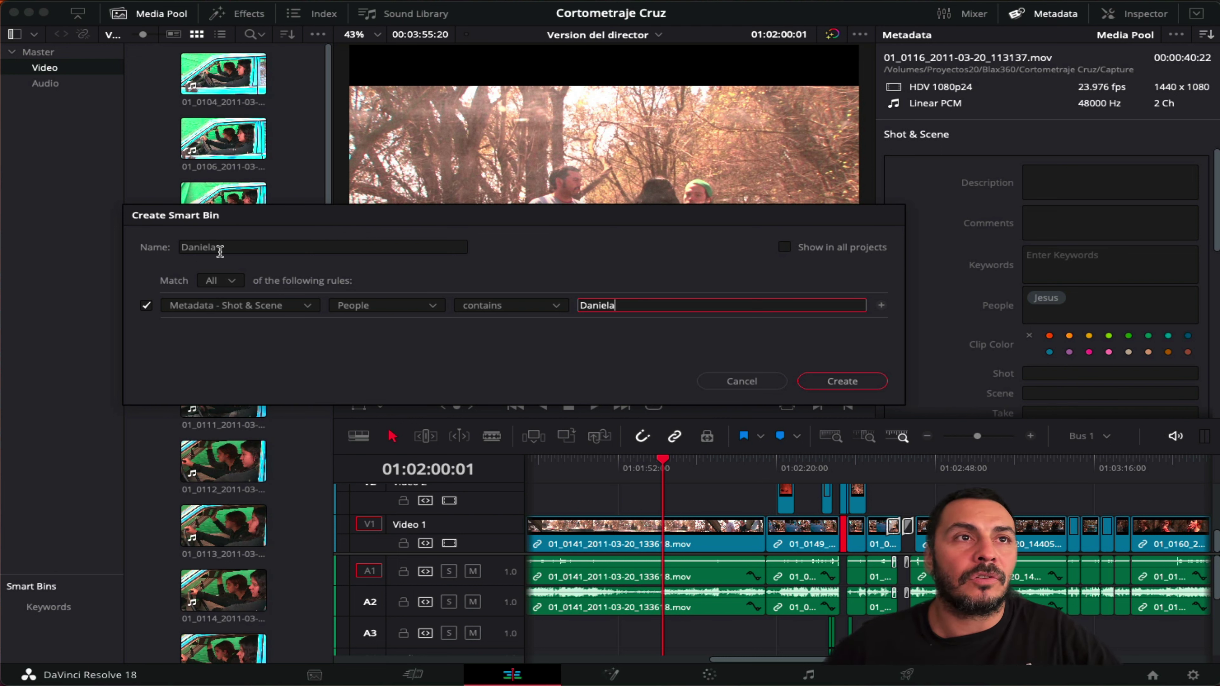
left_click(868, 383)
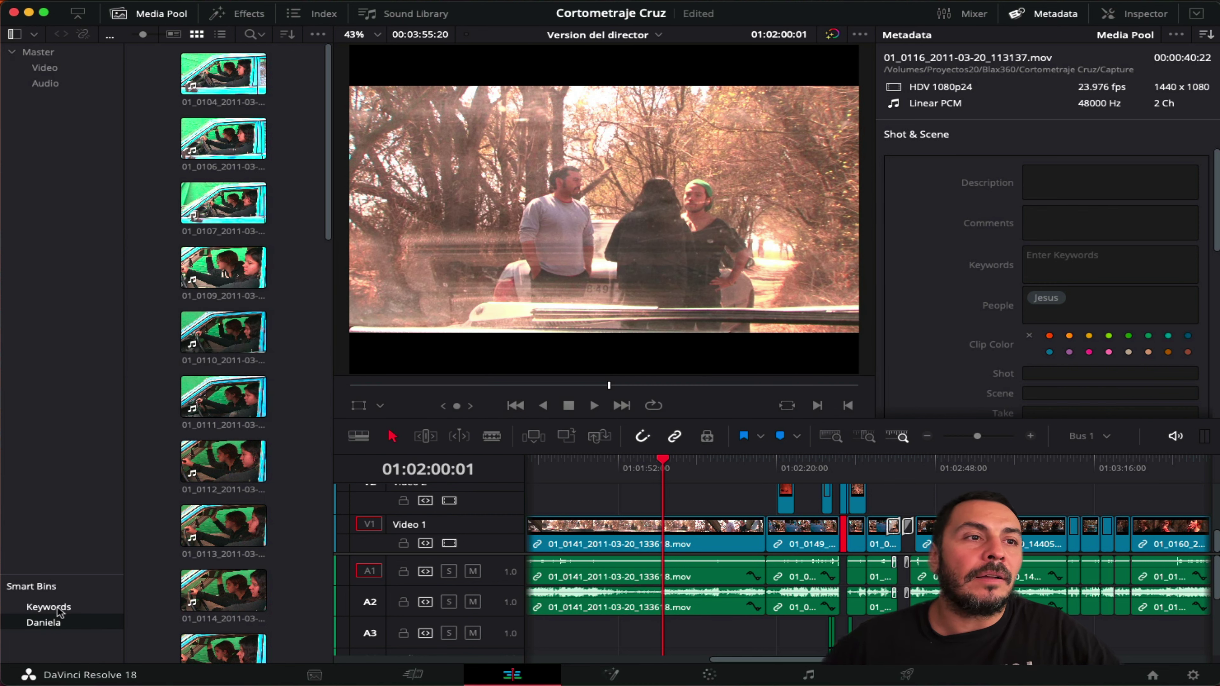
- Open the Daniela smart bin and check that clip 01_0145's People field reads Daniela
left_click(76, 500)
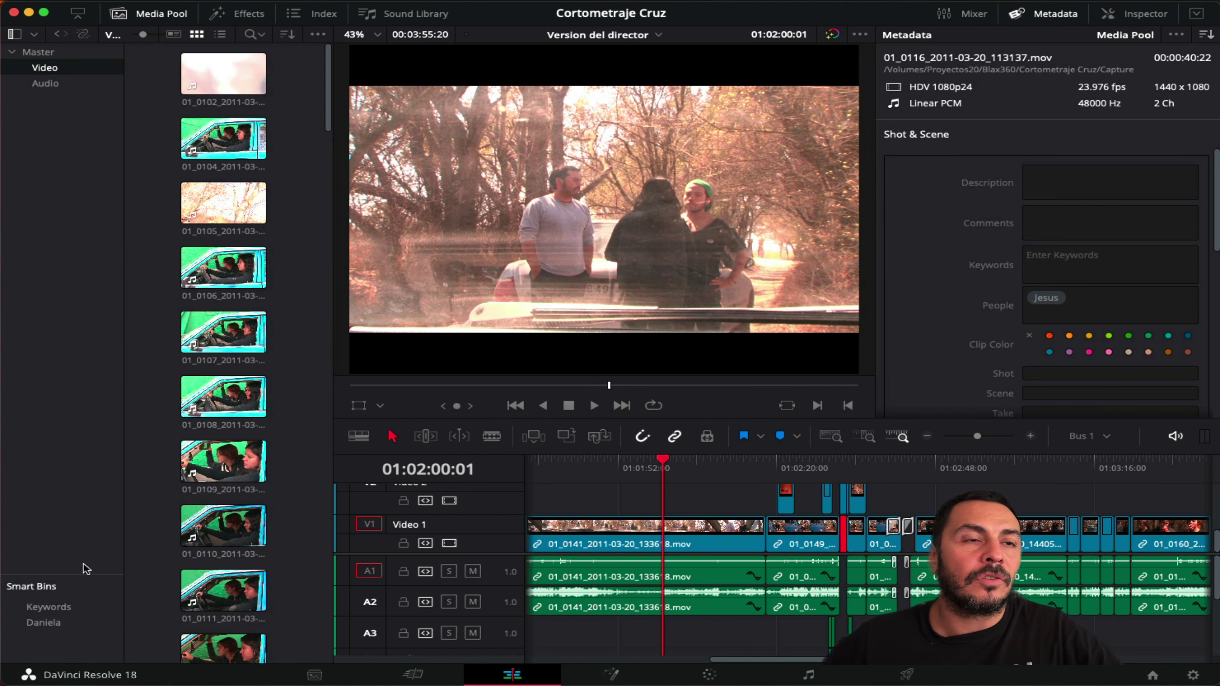
left_click(52, 623)
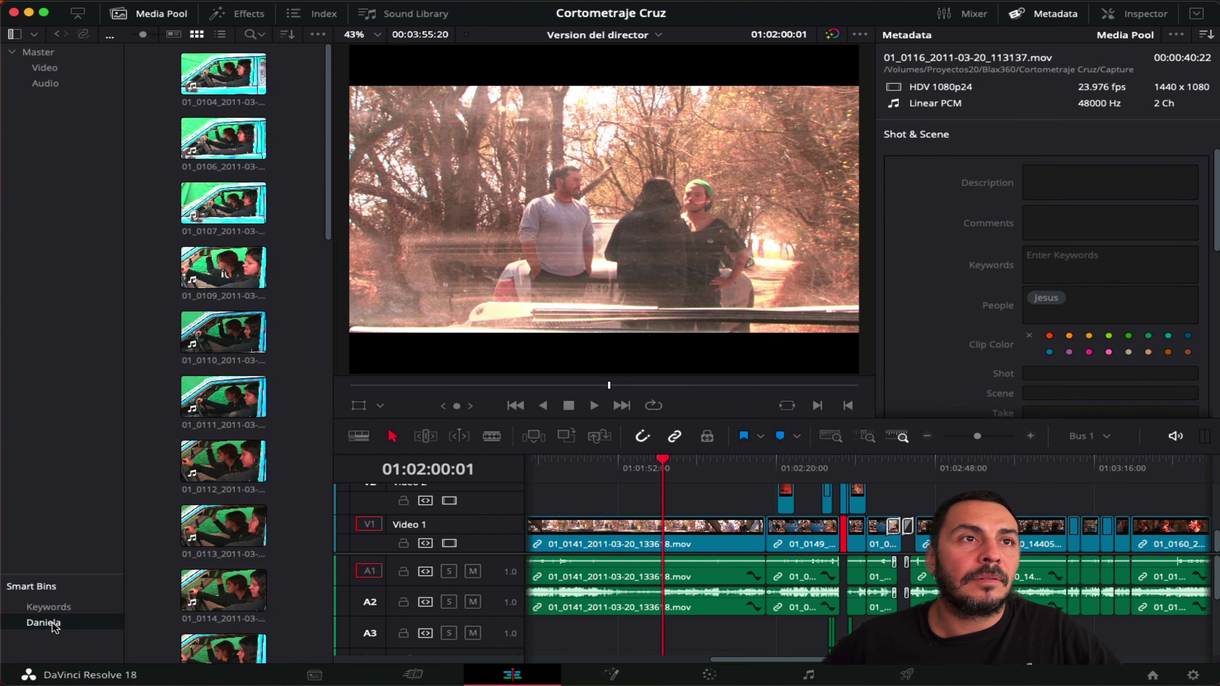
left_click_drag(334, 131, 318, 494)
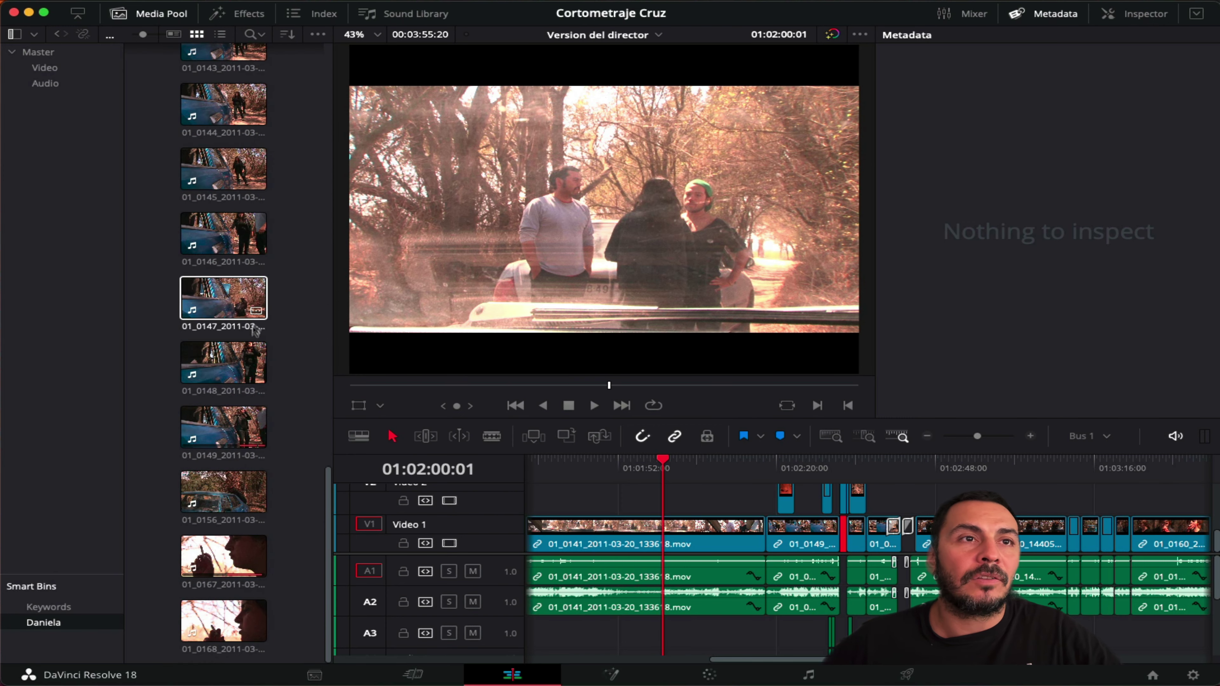
left_click(225, 362)
left_click(255, 235)
left_click(254, 177)
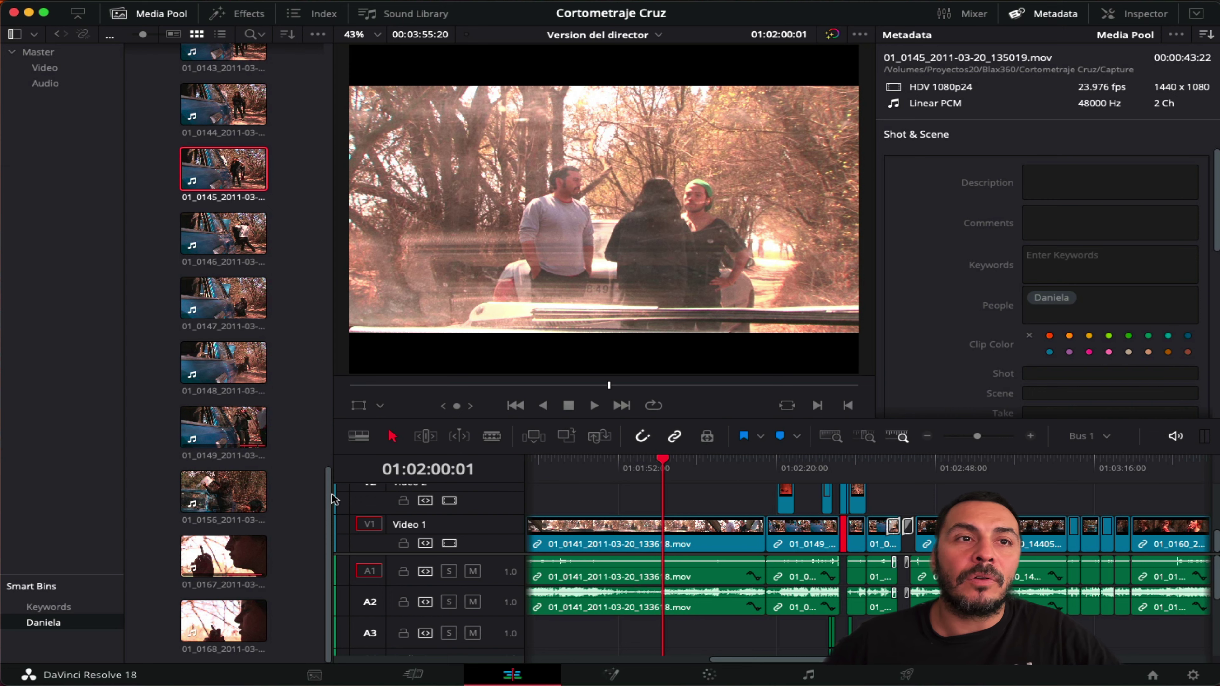
left_click_drag(334, 500, 351, 104)
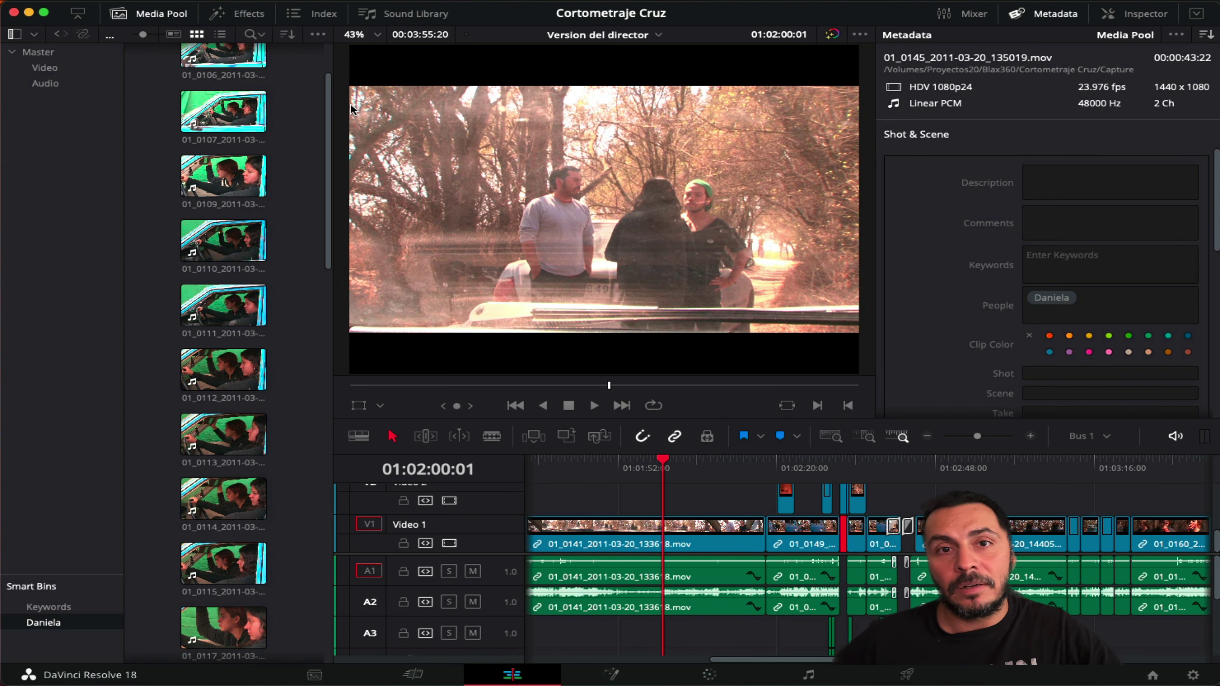